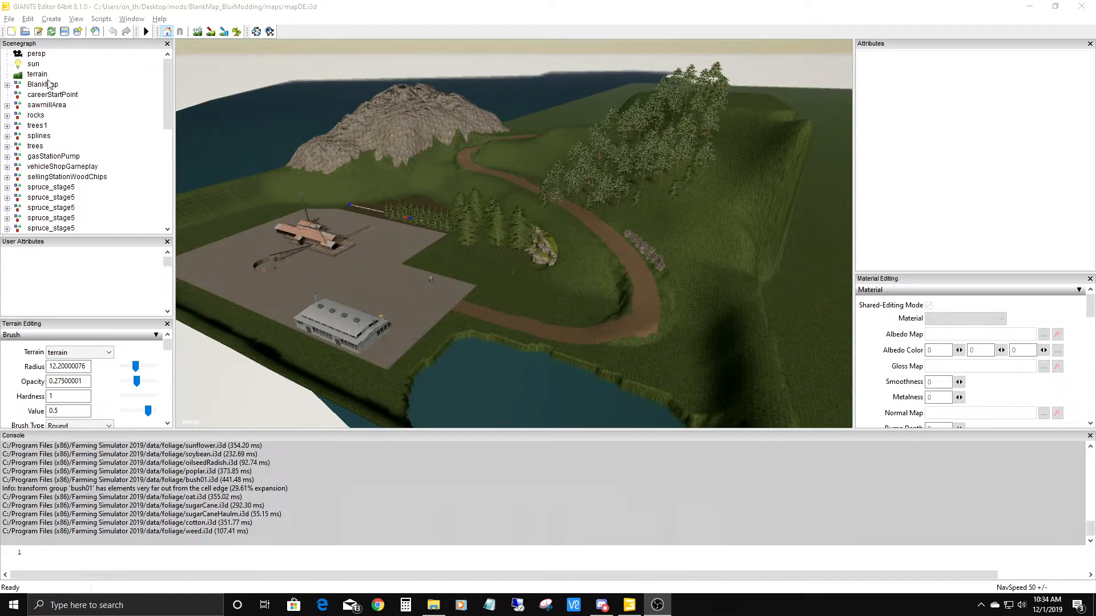
# Start exporting the whole map with its files and go to the Desktop as the save location.
pyautogui.click(10, 19)
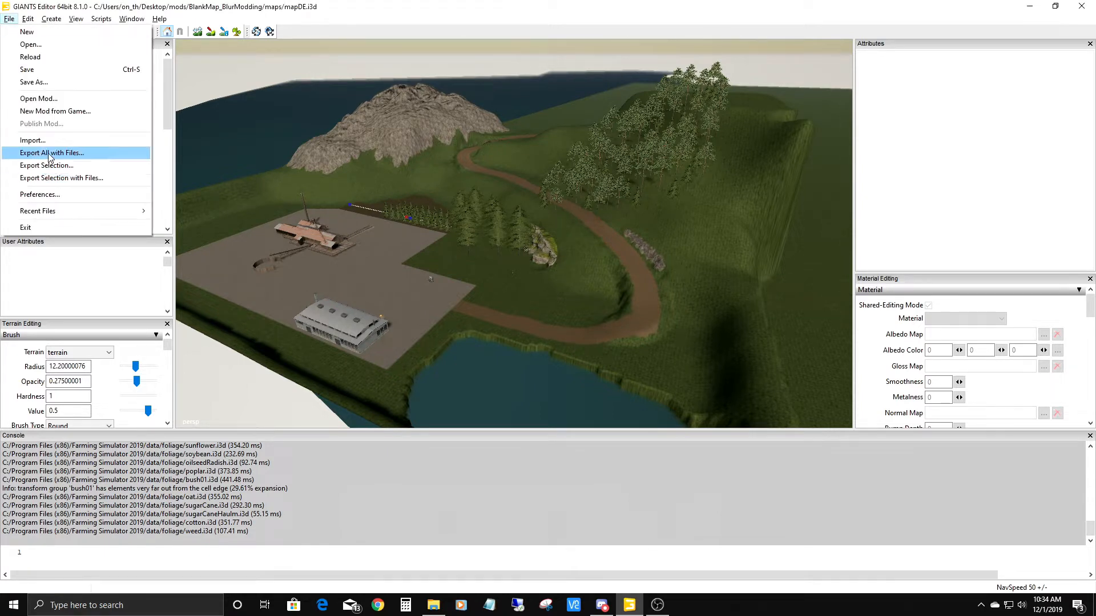
pyautogui.click(87, 154)
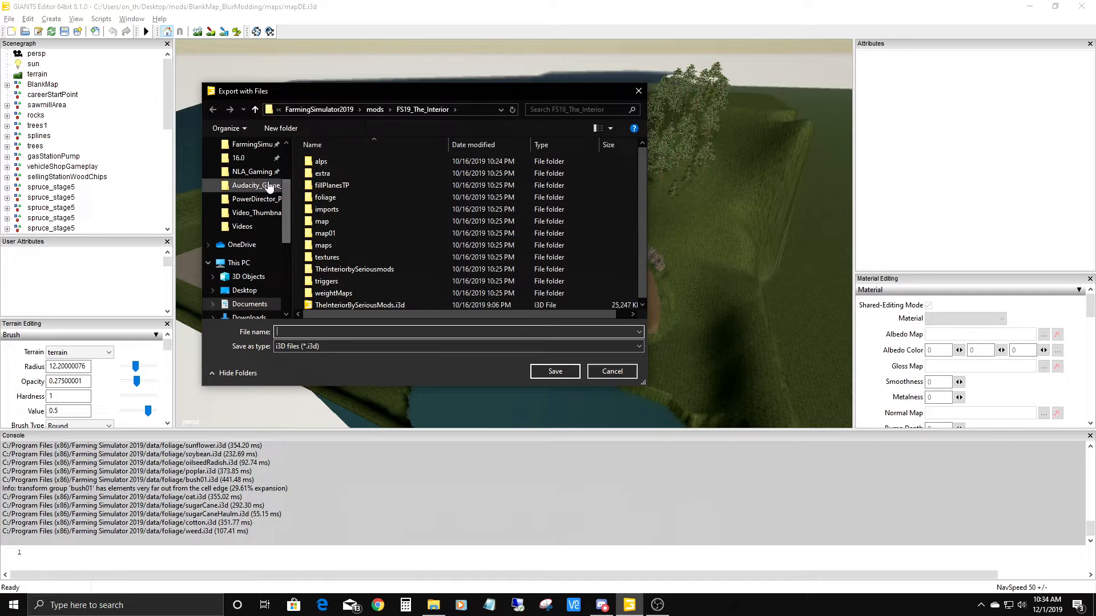
pyautogui.moveTo(286, 194); pyautogui.dragTo(286, 162)
pyautogui.click(244, 166)
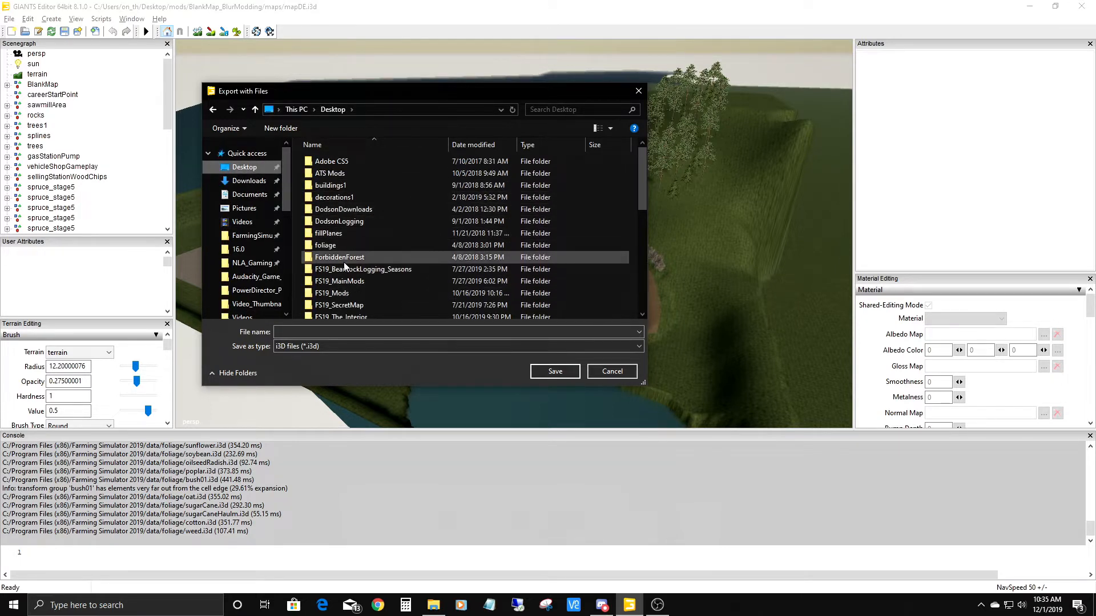
# Browse to mods > BlankMap_BlurModding > maps > imports and look through the i3d files it contains.
pyautogui.scroll(-3, 344, 264)
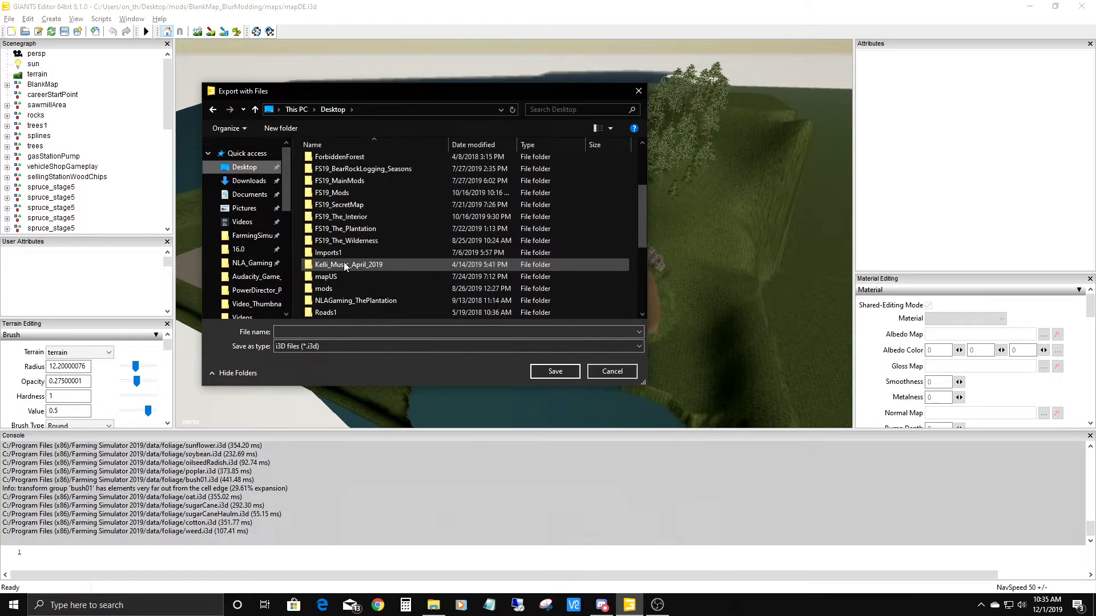
pyautogui.doubleClick(324, 289)
pyautogui.doubleClick(331, 167)
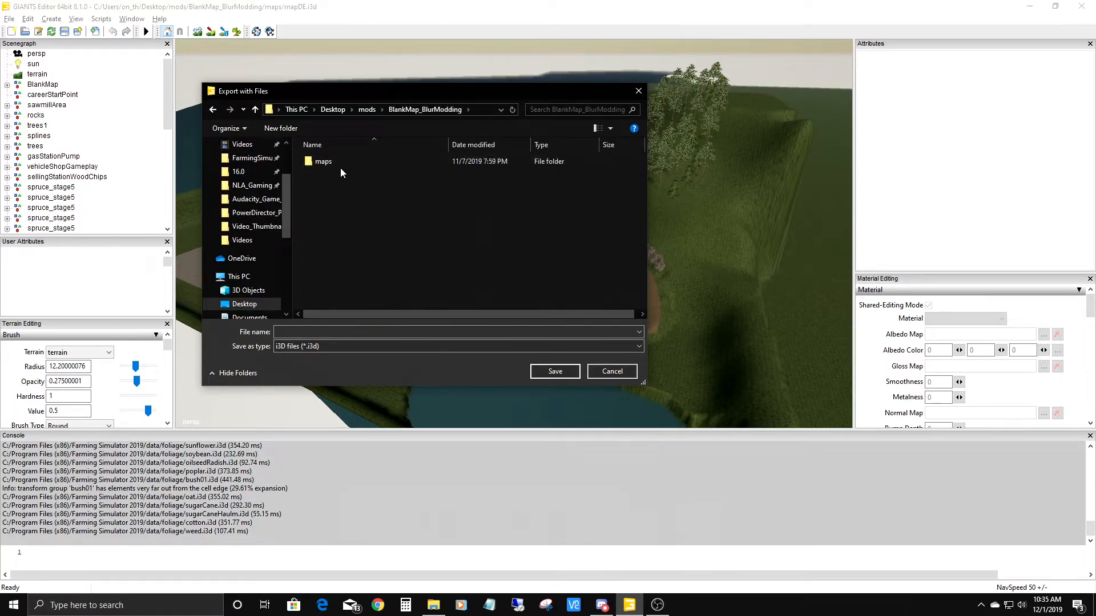
pyautogui.doubleClick(324, 162)
pyautogui.doubleClick(326, 161)
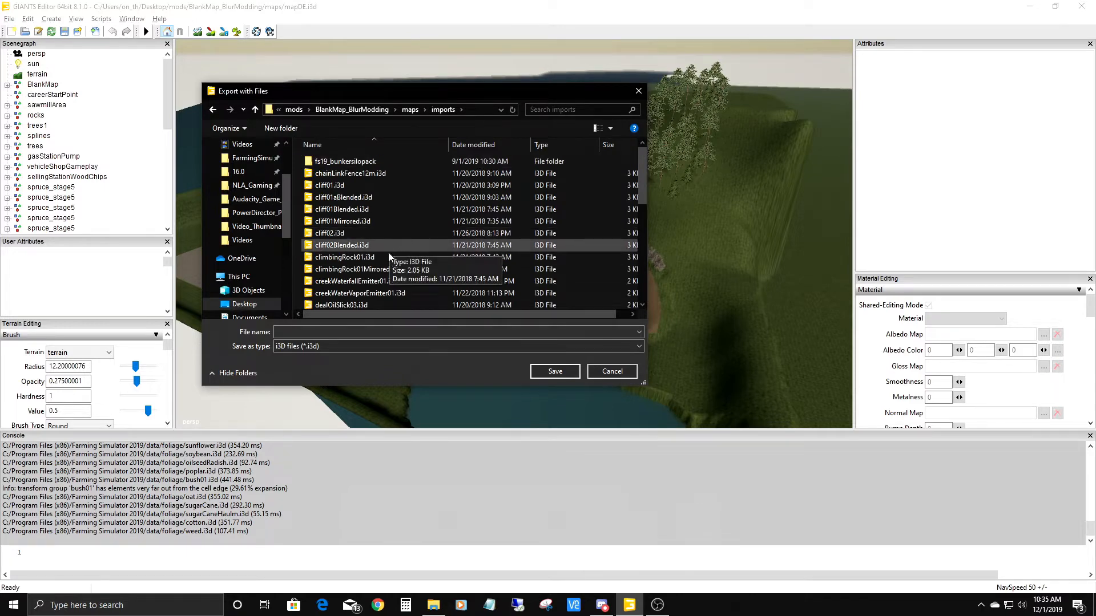
pyautogui.scroll(-8, 365, 247)
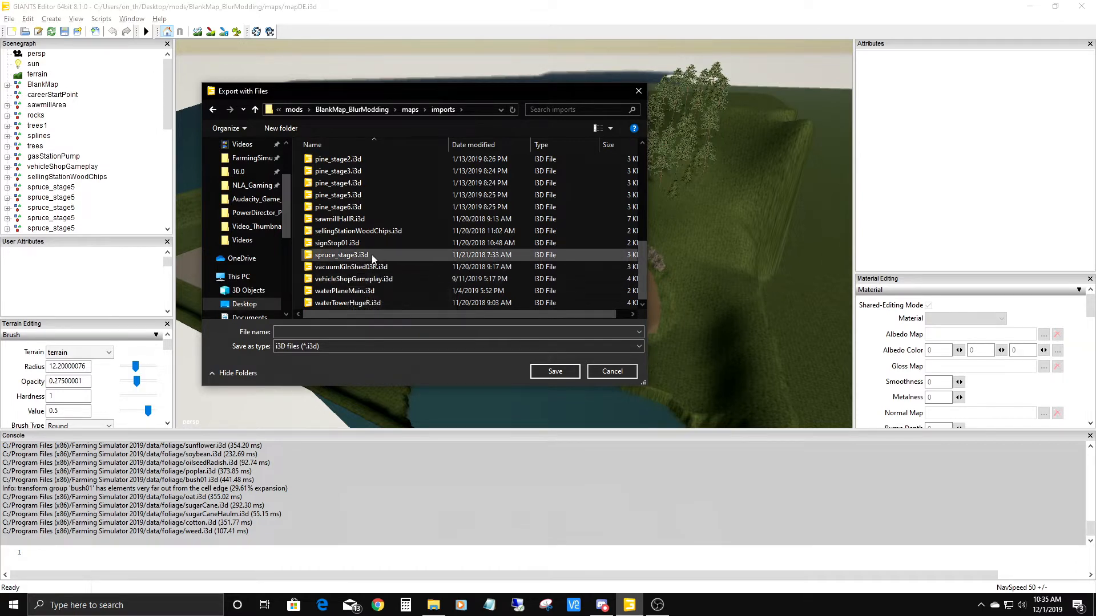
pyautogui.scroll(4, 349, 245)
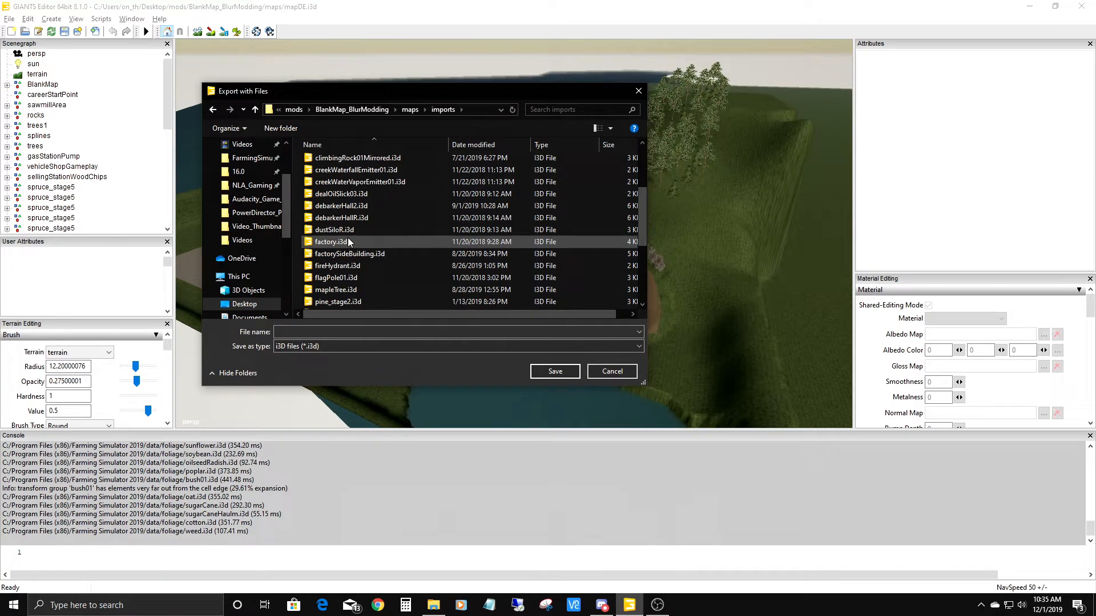
# Switch to File Explorer and check the size and file count of the BlankMap_BlurModding folder in its properties.
pyautogui.click(433, 605)
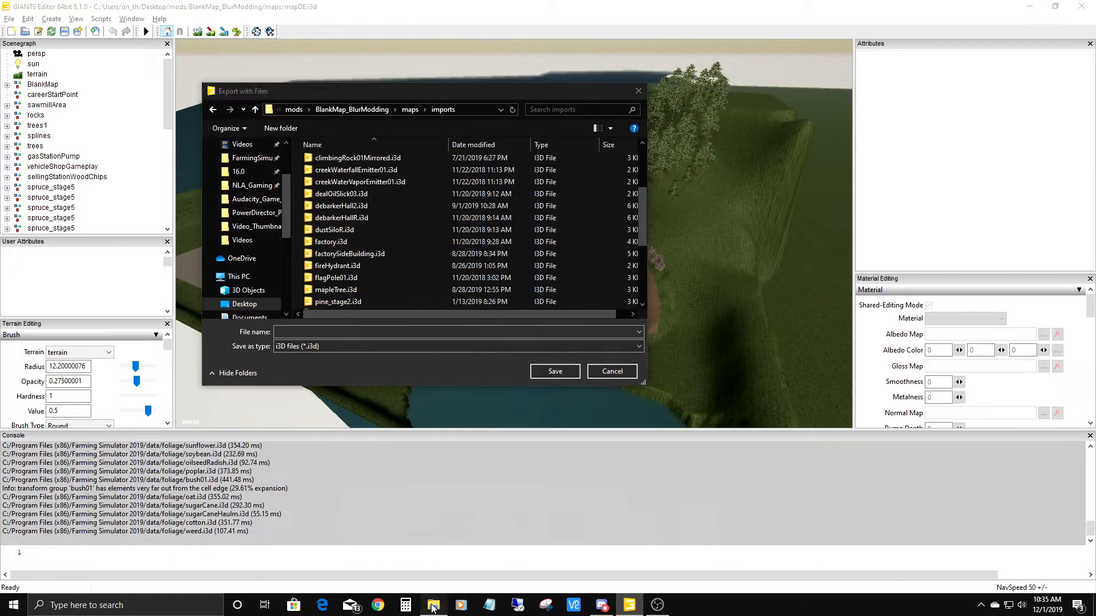
pyautogui.moveTo(497, 87); pyautogui.dragTo(345, 63)
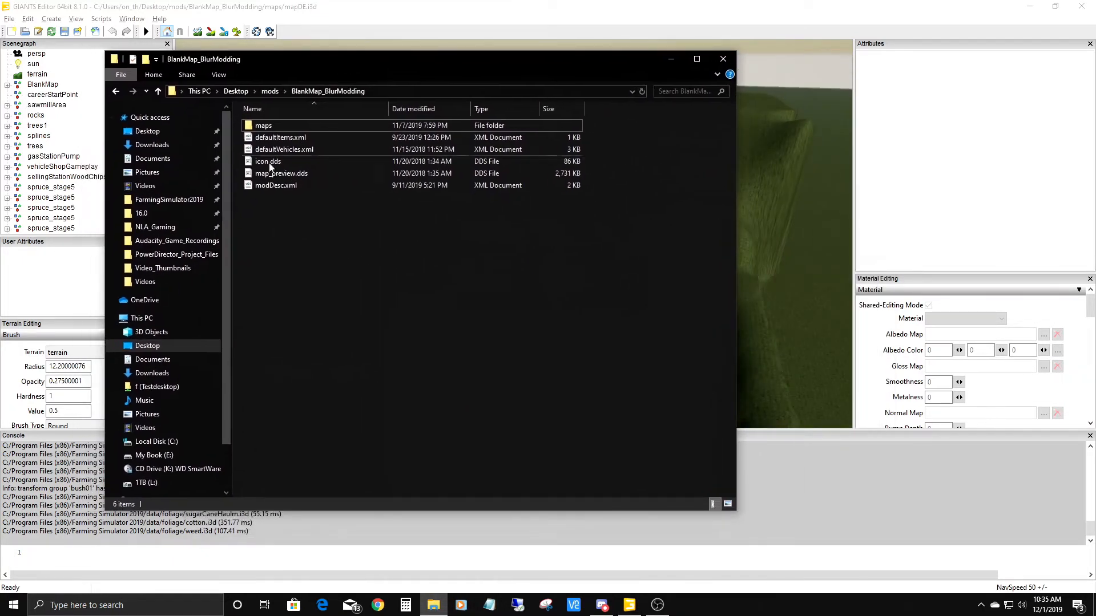
pyautogui.click(273, 92)
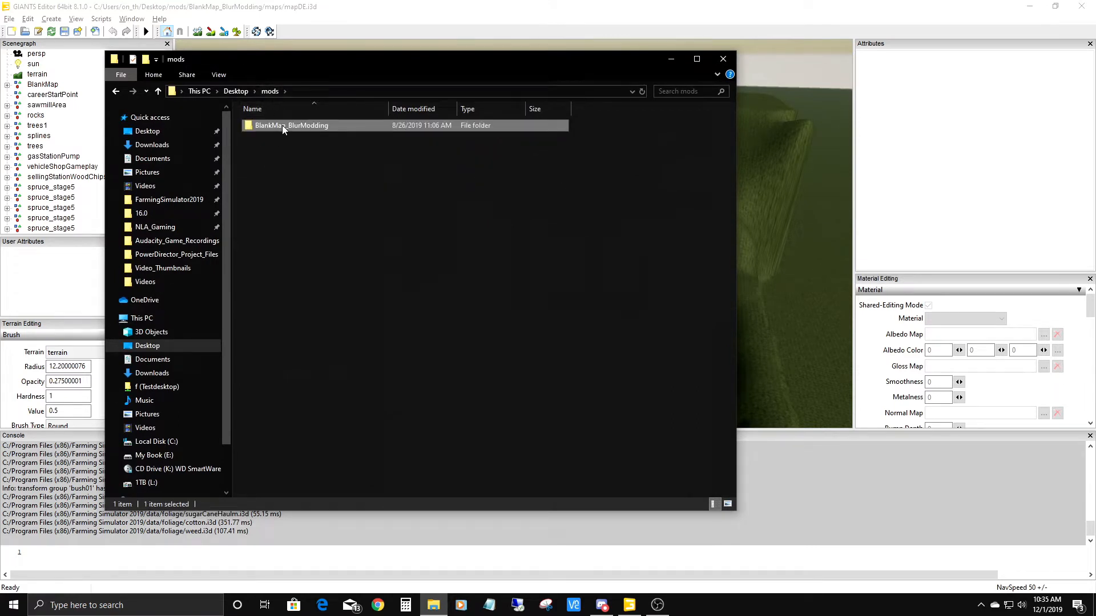
pyautogui.rightClick(282, 125)
pyautogui.click(317, 406)
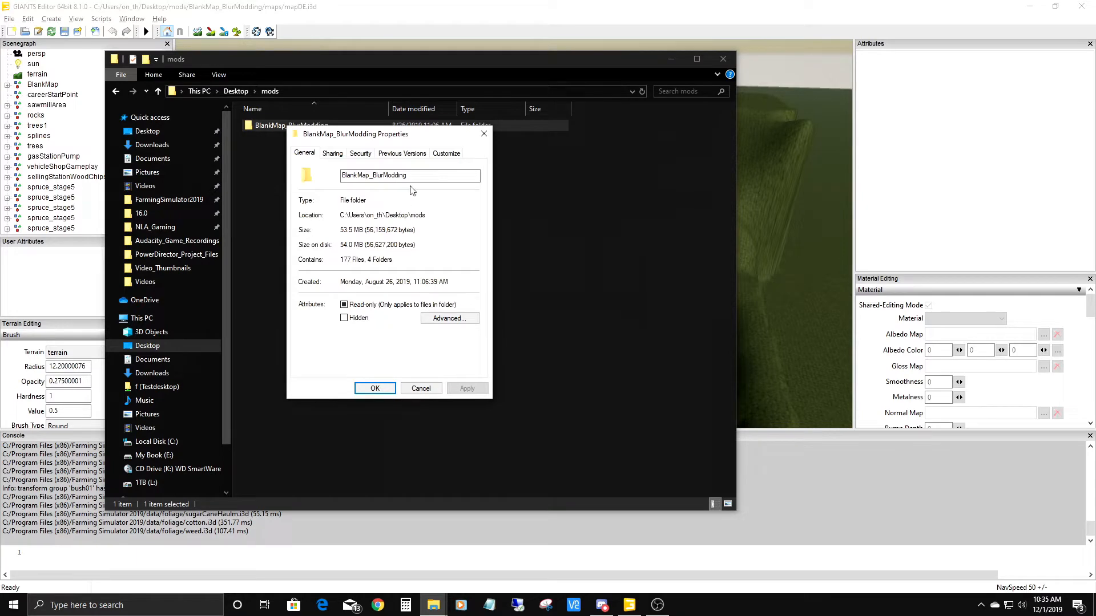
pyautogui.click(484, 134)
pyautogui.click(672, 59)
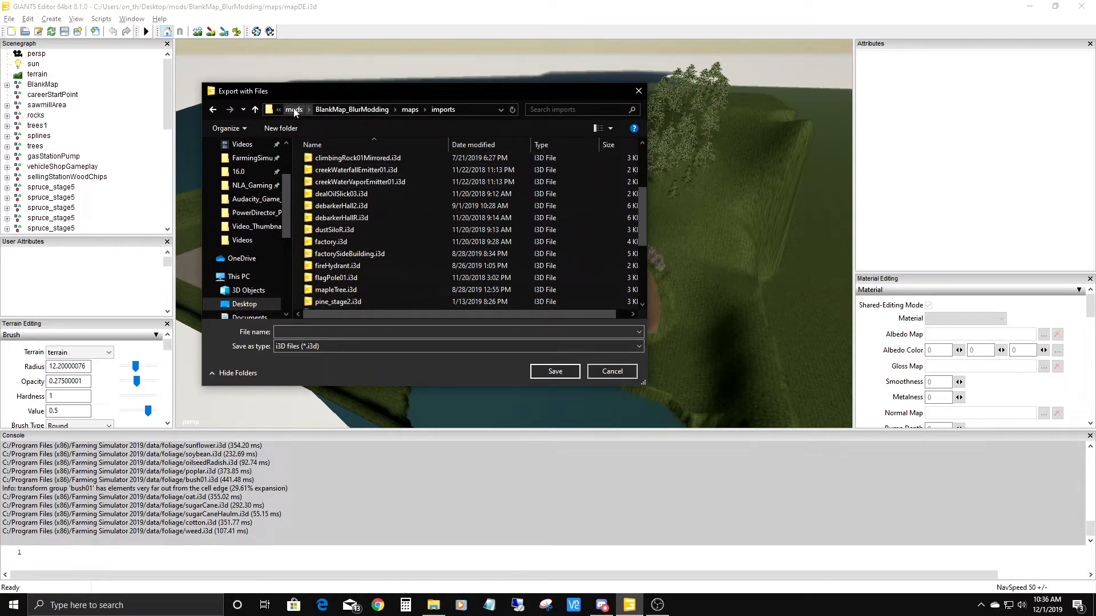
# Return the export location to the Desktop, create a new folder named TestMap there and open it.
pyautogui.click(214, 109)
pyautogui.click(215, 110)
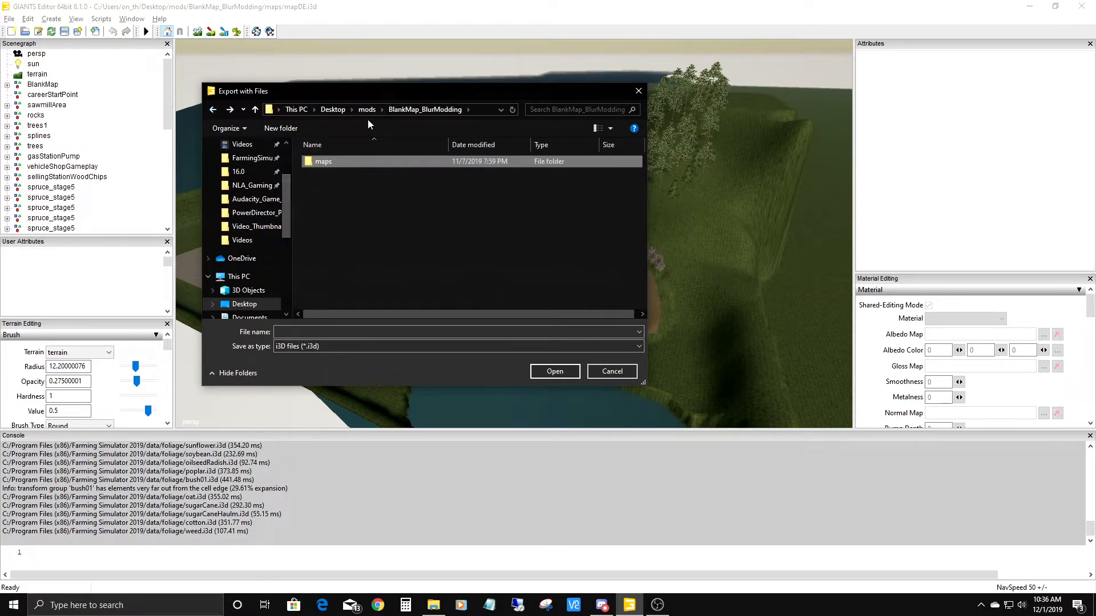
pyautogui.click(332, 109)
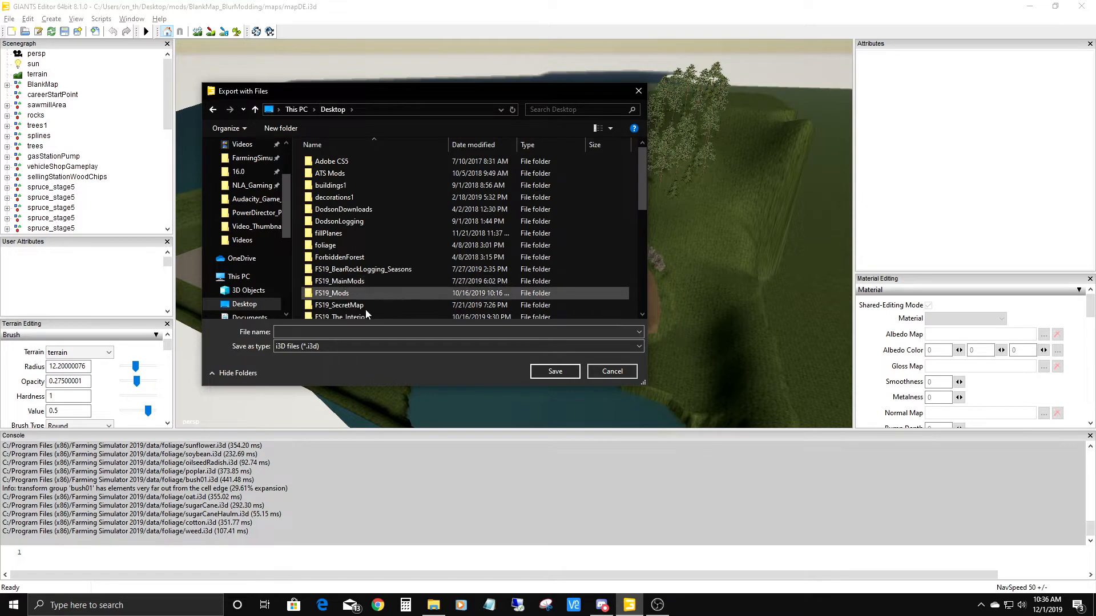
pyautogui.click(317, 331)
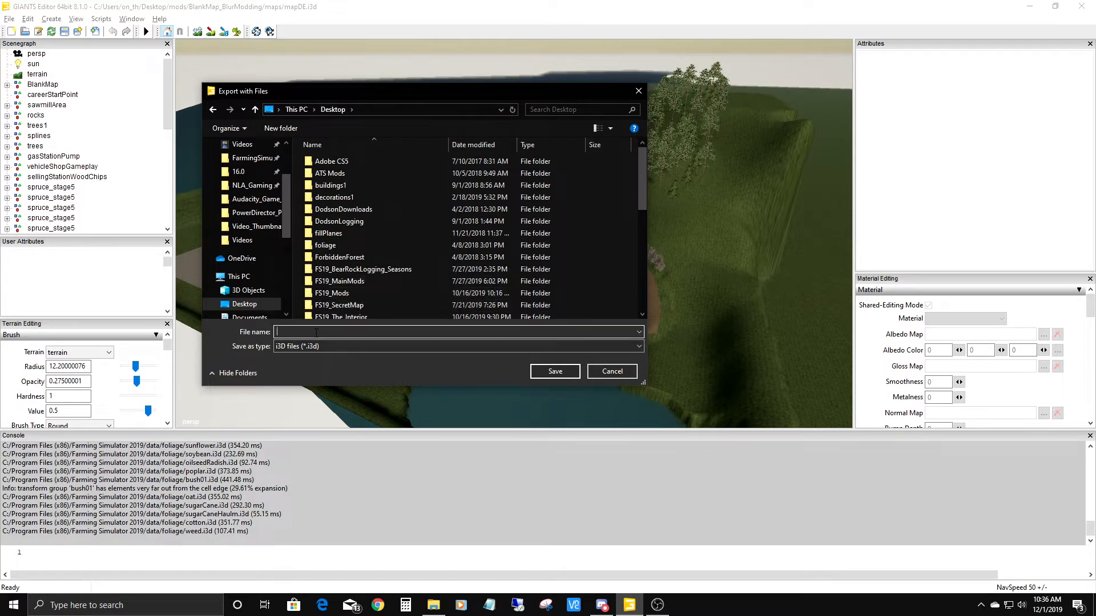
pyautogui.click(280, 129)
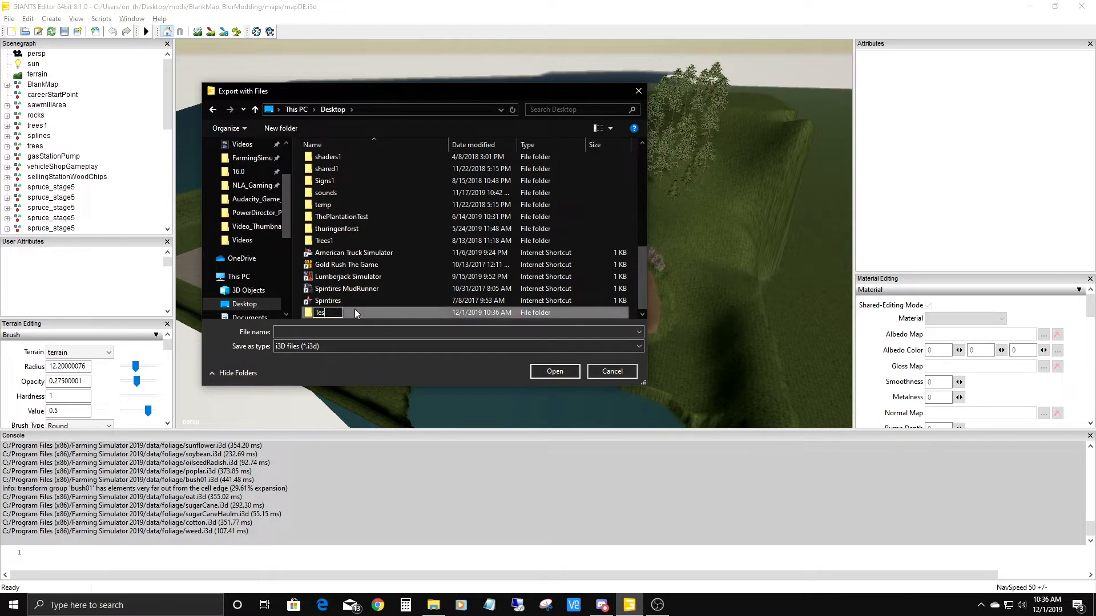
pyautogui.write('TestMap')
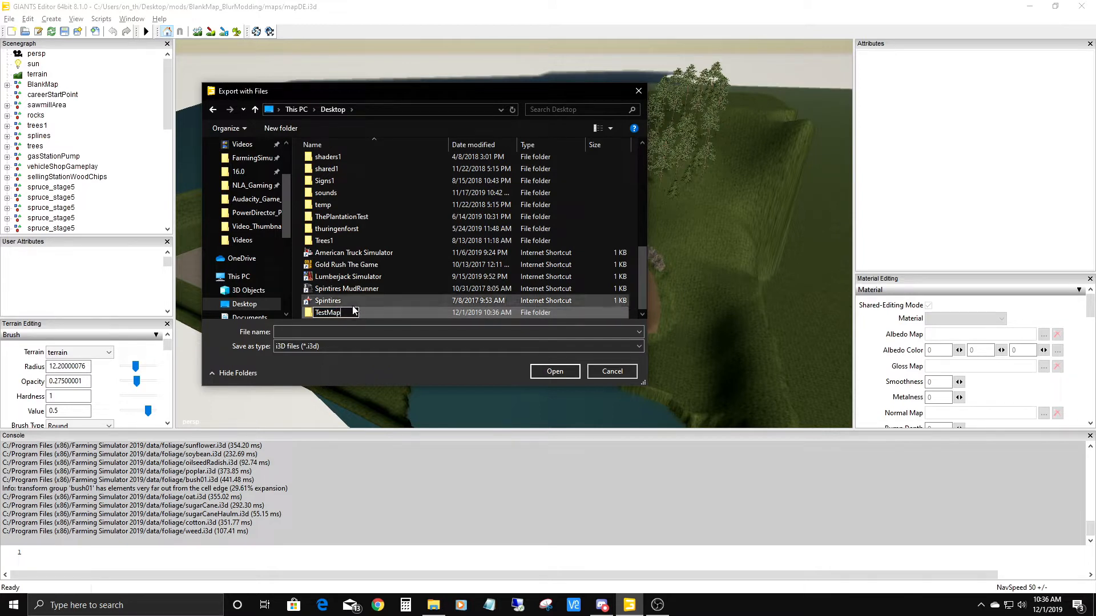
pyautogui.press('Return')
pyautogui.doubleClick(327, 309)
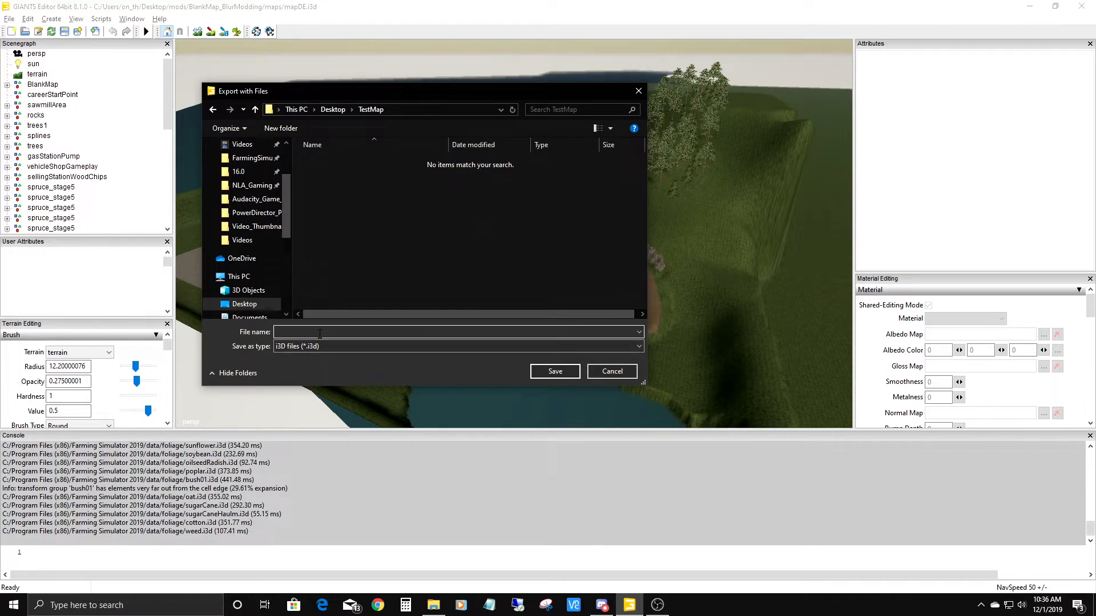
# Save the export as TestMap, including the parent directory structure and keeping game relative paths.
pyautogui.write('TestMap')
pyautogui.click(556, 372)
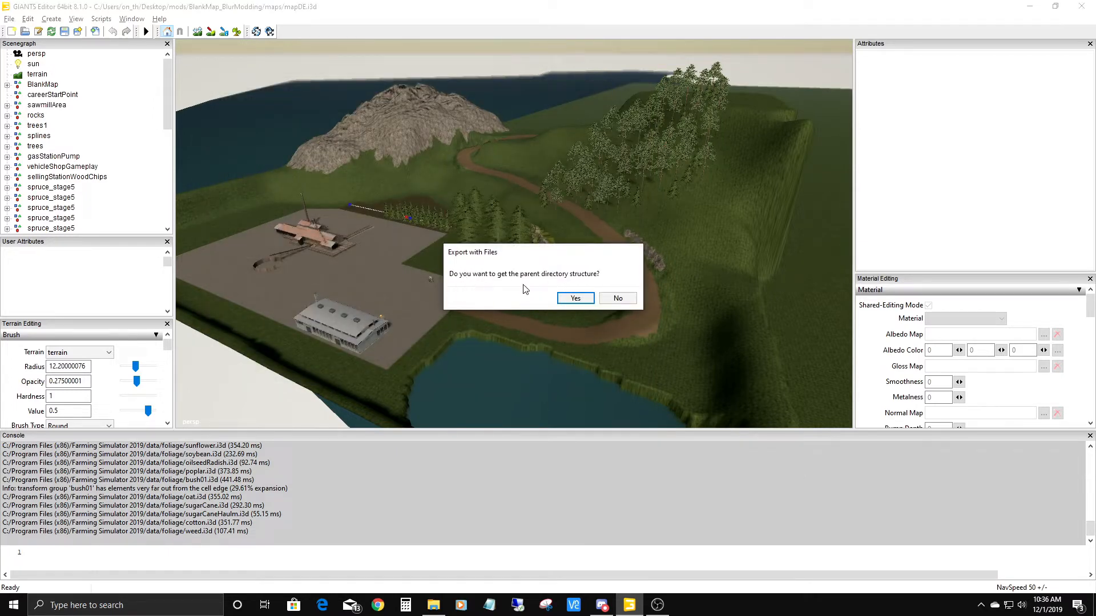
pyautogui.click(575, 298)
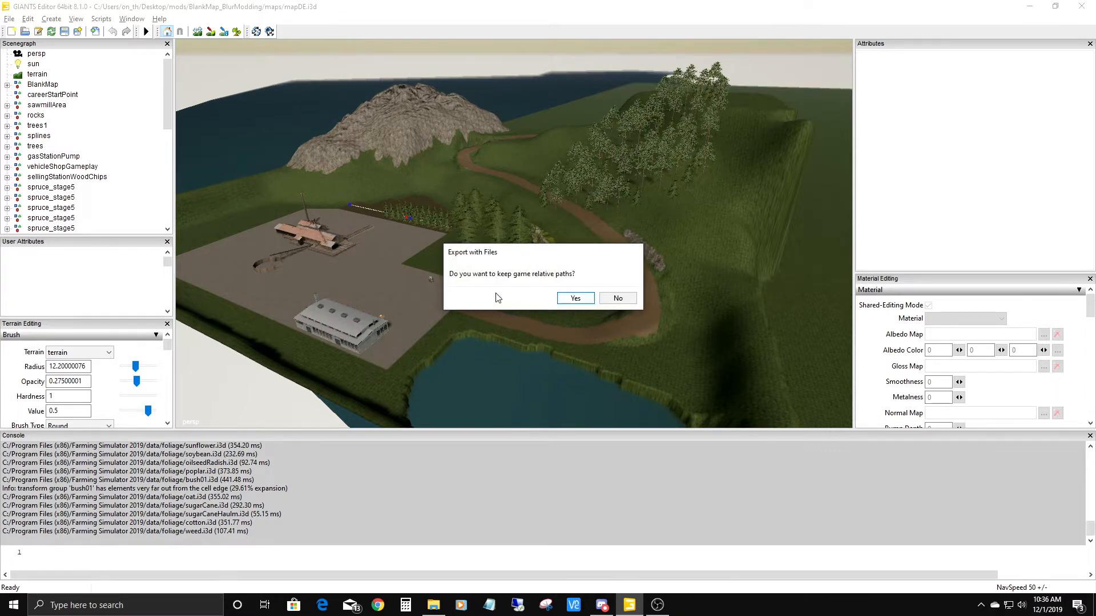
pyautogui.click(573, 298)
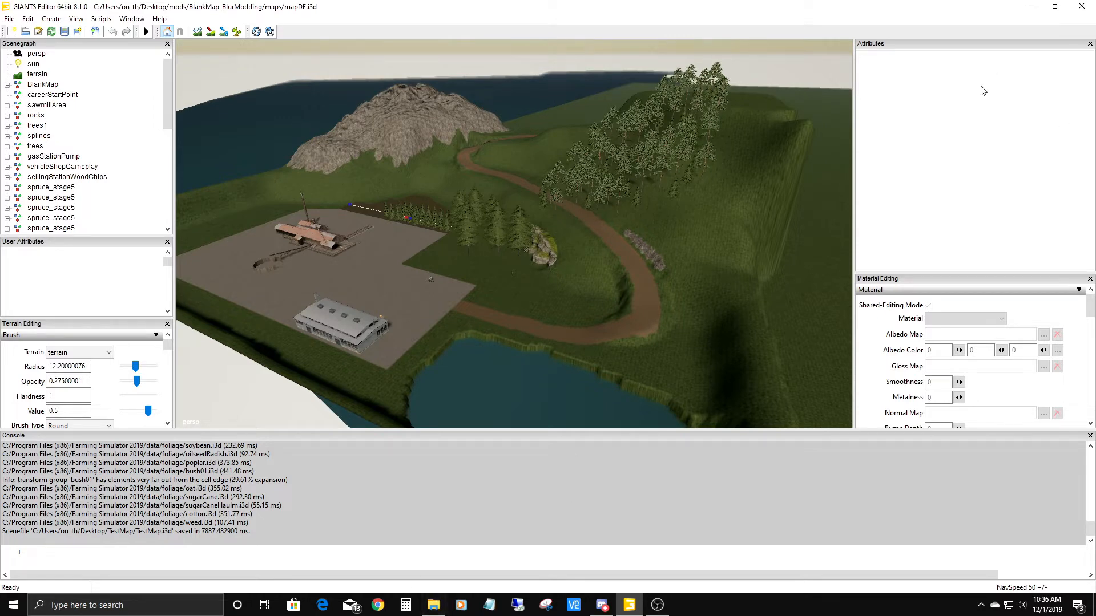
# Switch to File Explorer and check the size and file count of the exported TestMap folder on the Desktop.
pyautogui.click(433, 605)
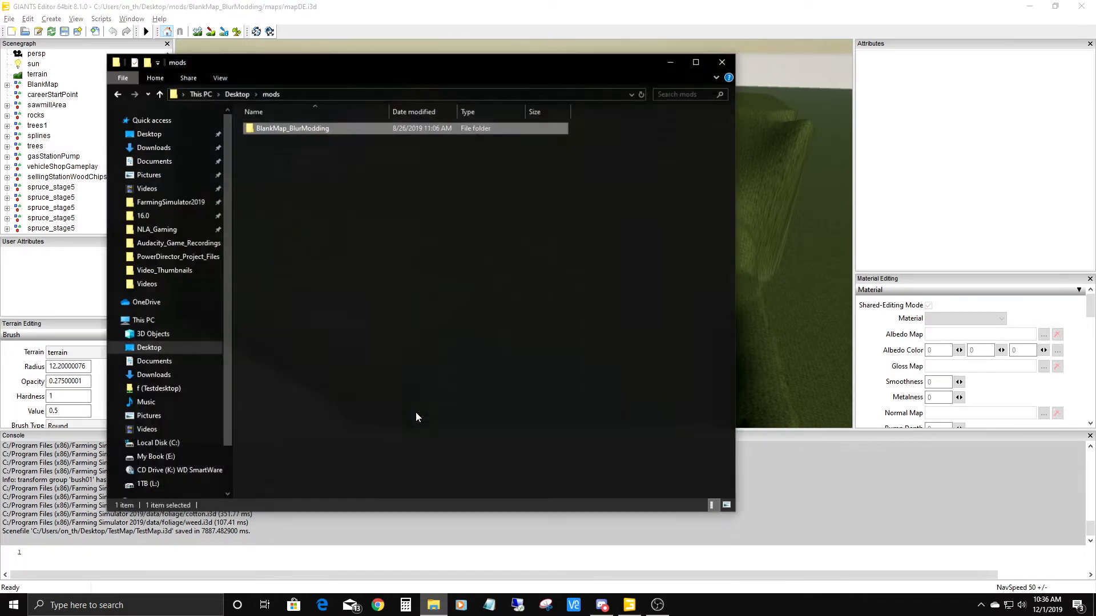
pyautogui.click(235, 91)
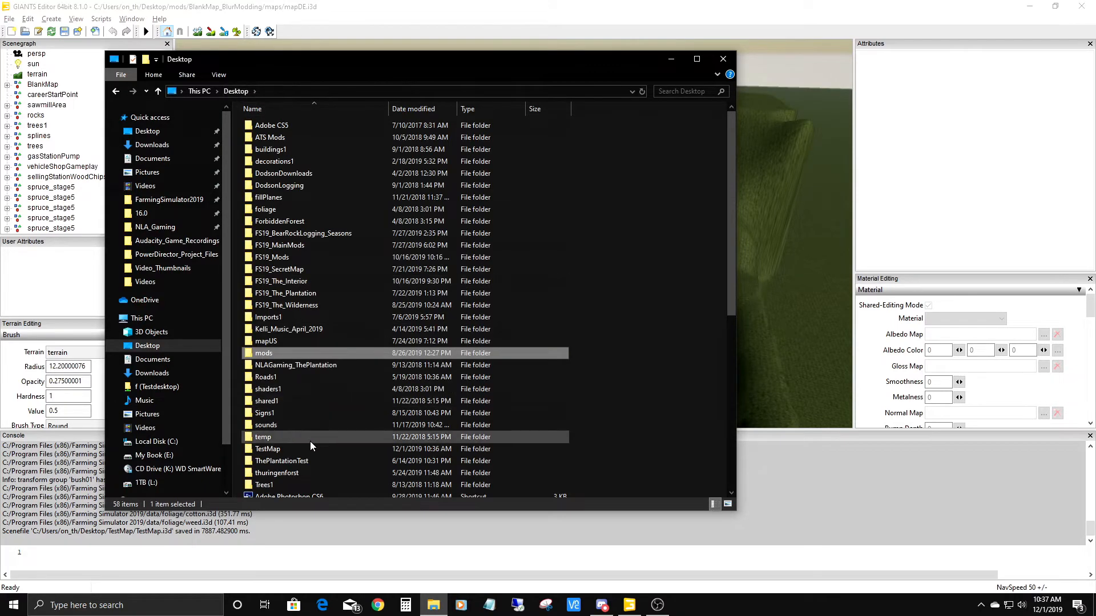
pyautogui.click(278, 451)
pyautogui.rightClick(277, 451)
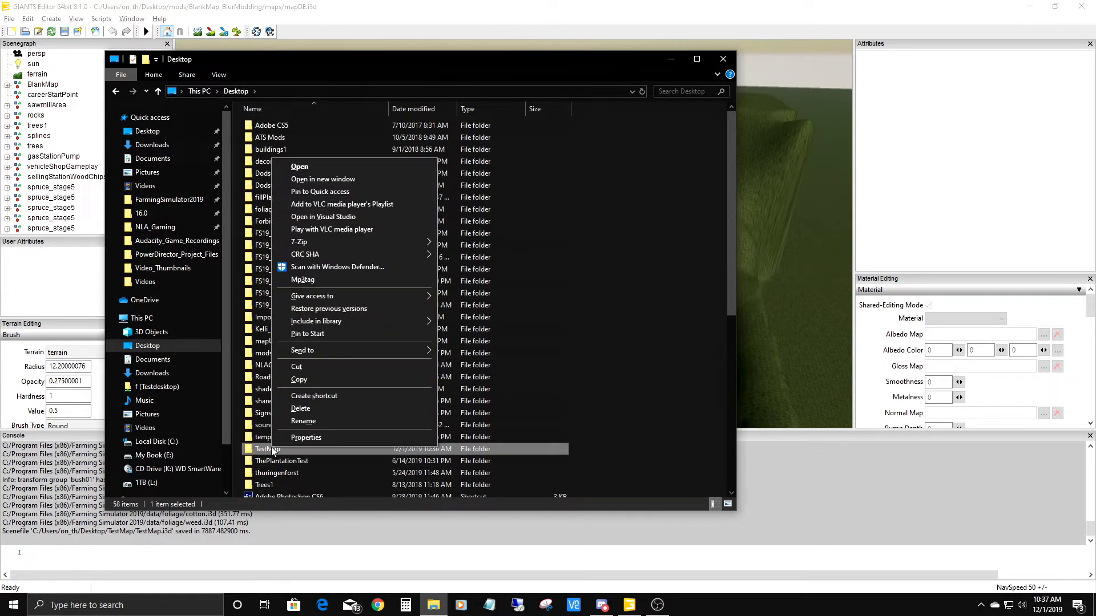
pyautogui.click(298, 437)
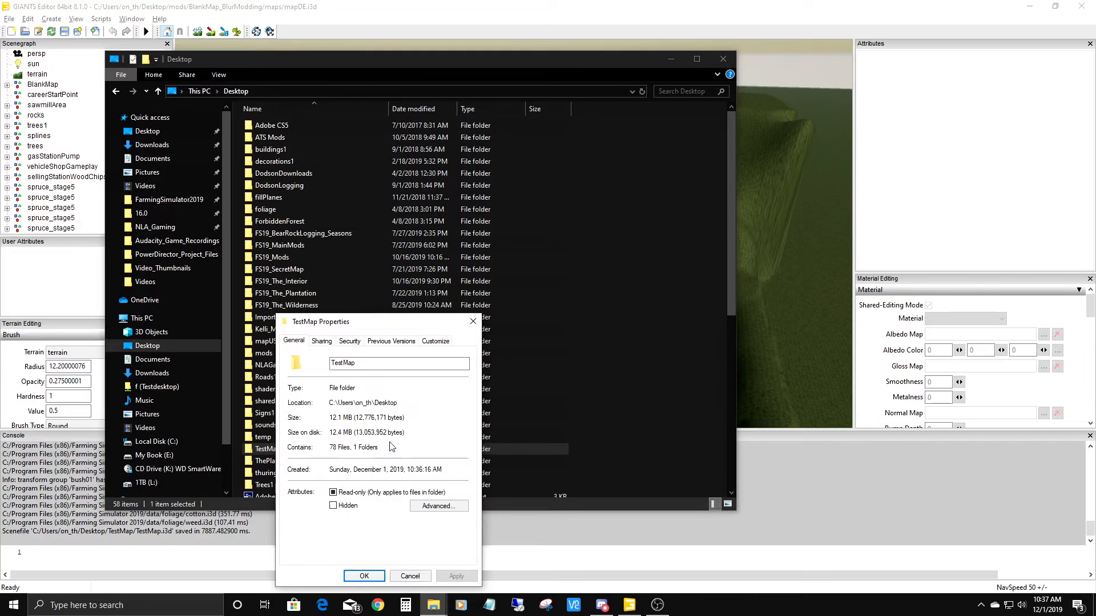
pyautogui.moveTo(371, 331); pyautogui.dragTo(431, 152)
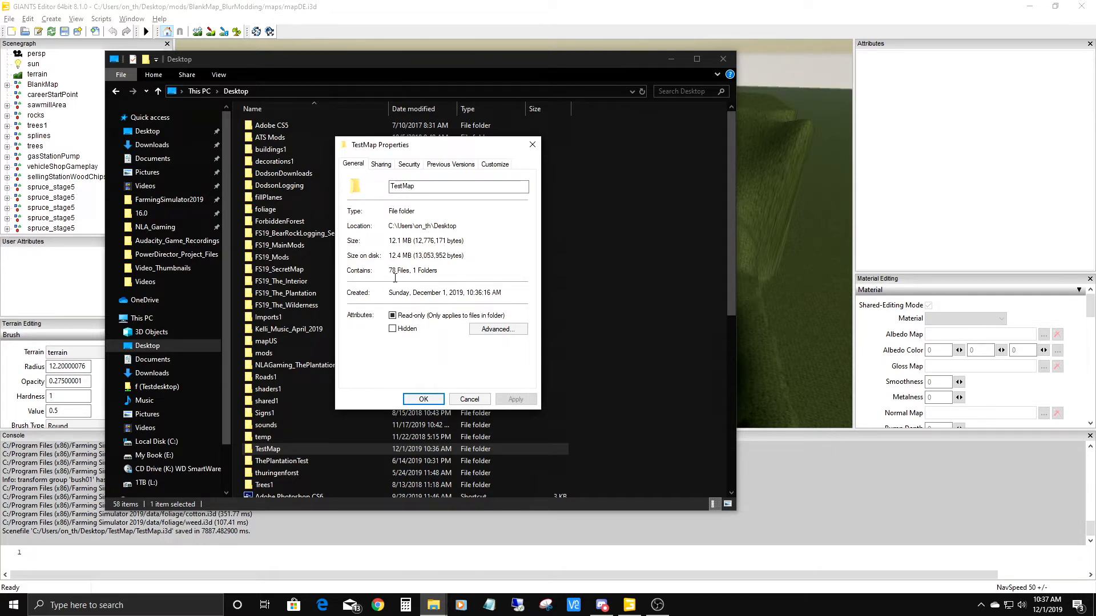
pyautogui.moveTo(430, 150); pyautogui.dragTo(610, 229)
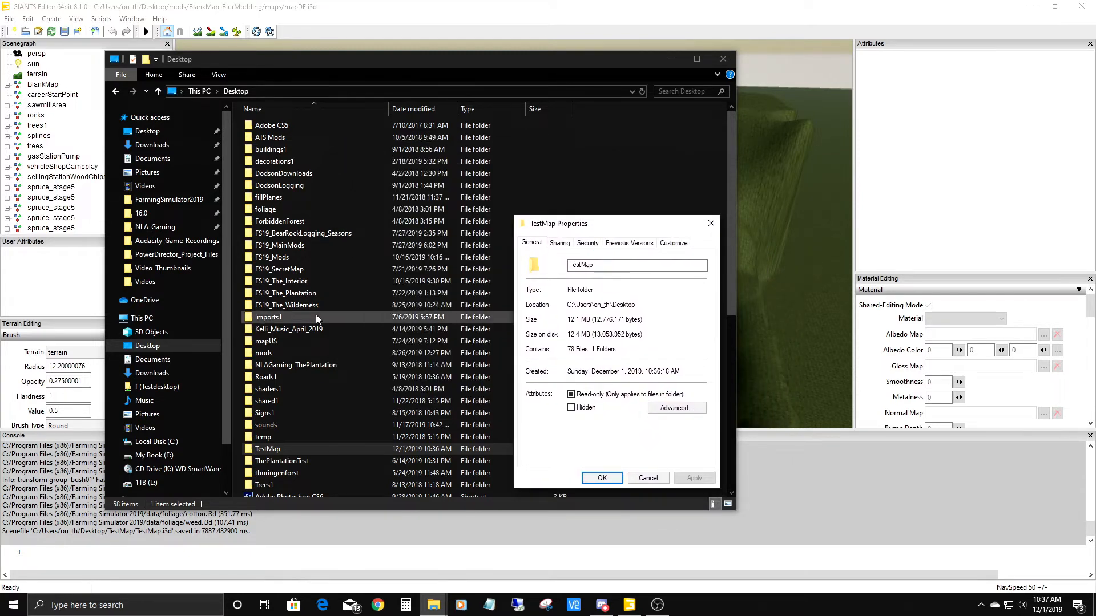
# Compare the BlankMap_BlurModding folder's properties in mods with those of TestMap, and close both property windows.
pyautogui.doubleClick(264, 353)
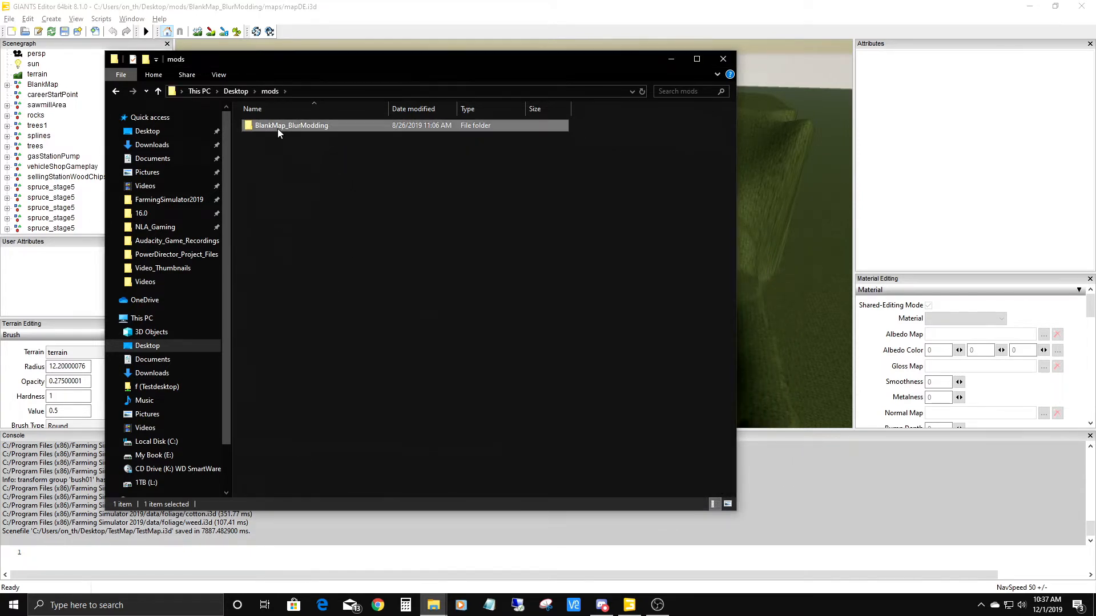
pyautogui.rightClick(277, 129)
pyautogui.click(306, 410)
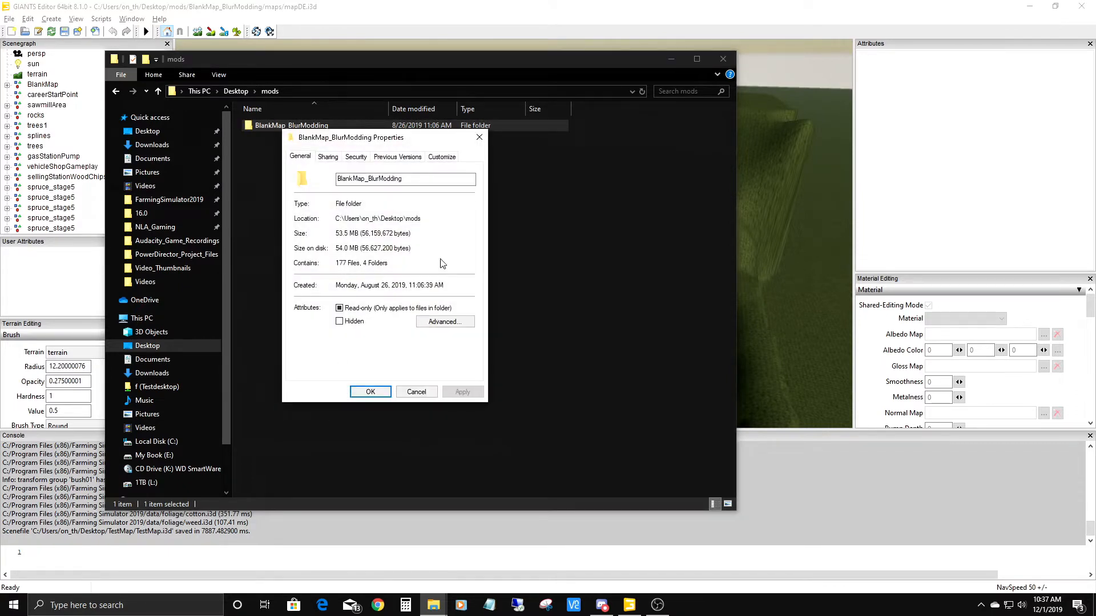
pyautogui.click(479, 138)
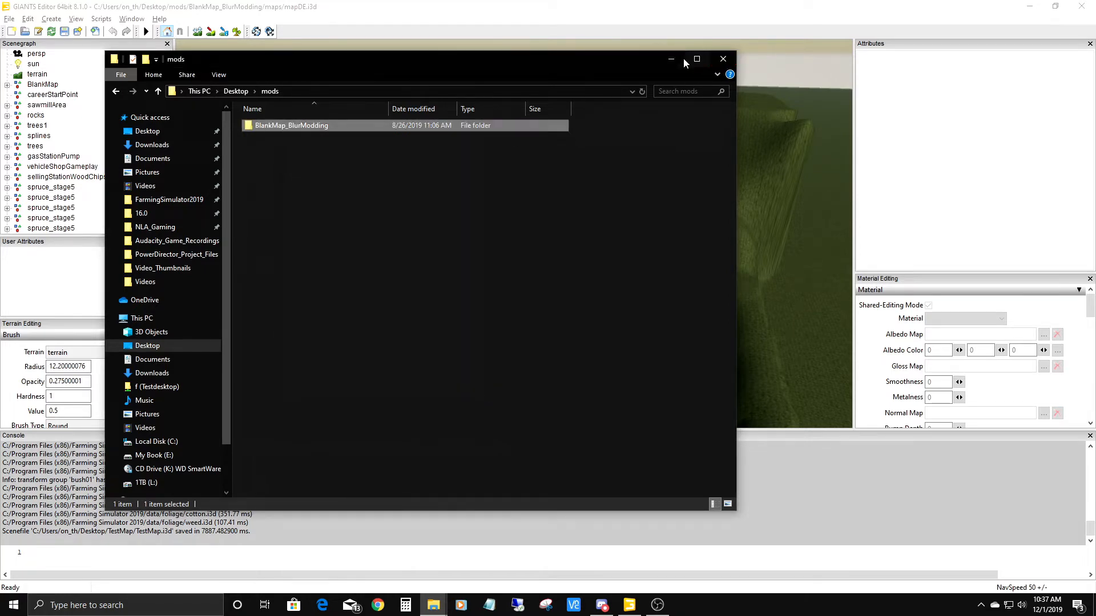
pyautogui.moveTo(645, 57); pyautogui.dragTo(571, 213)
pyautogui.moveTo(683, 223); pyautogui.dragTo(577, 178)
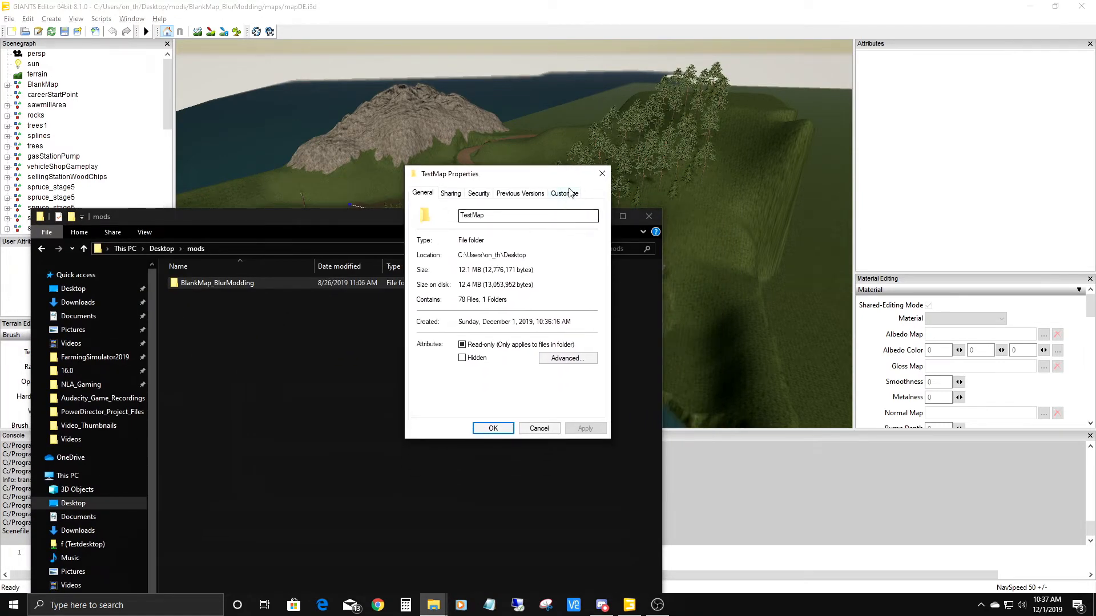
pyautogui.press('Escape')
# Open the BlankMap_BlurModding folder in mods, then narrow and move its window to make room for a second one.
pyautogui.moveTo(336, 215); pyautogui.dragTo(409, 70)
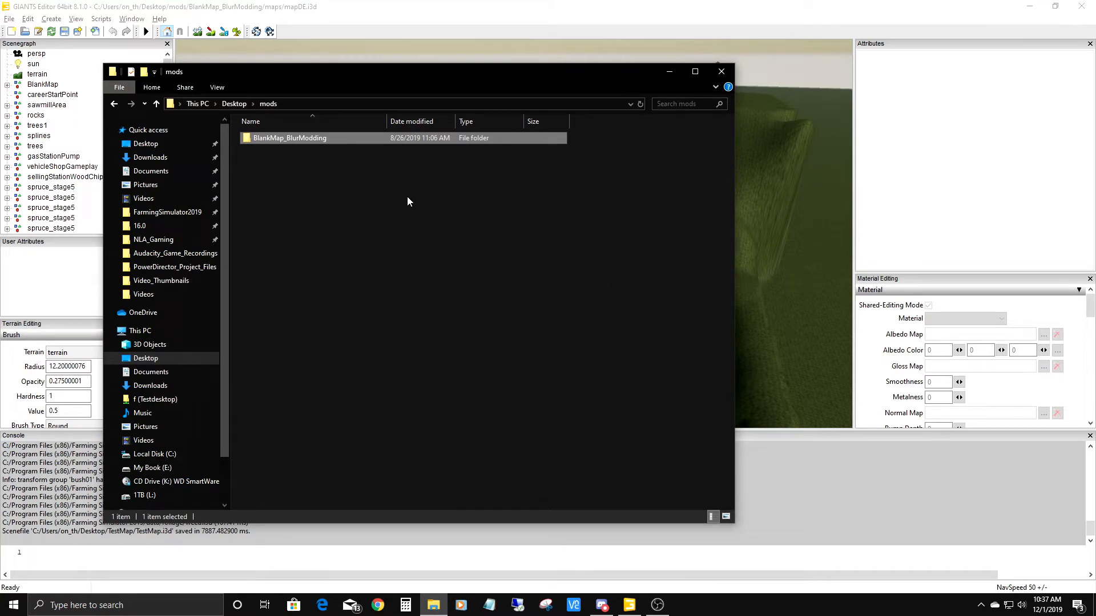
pyautogui.doubleClick(270, 136)
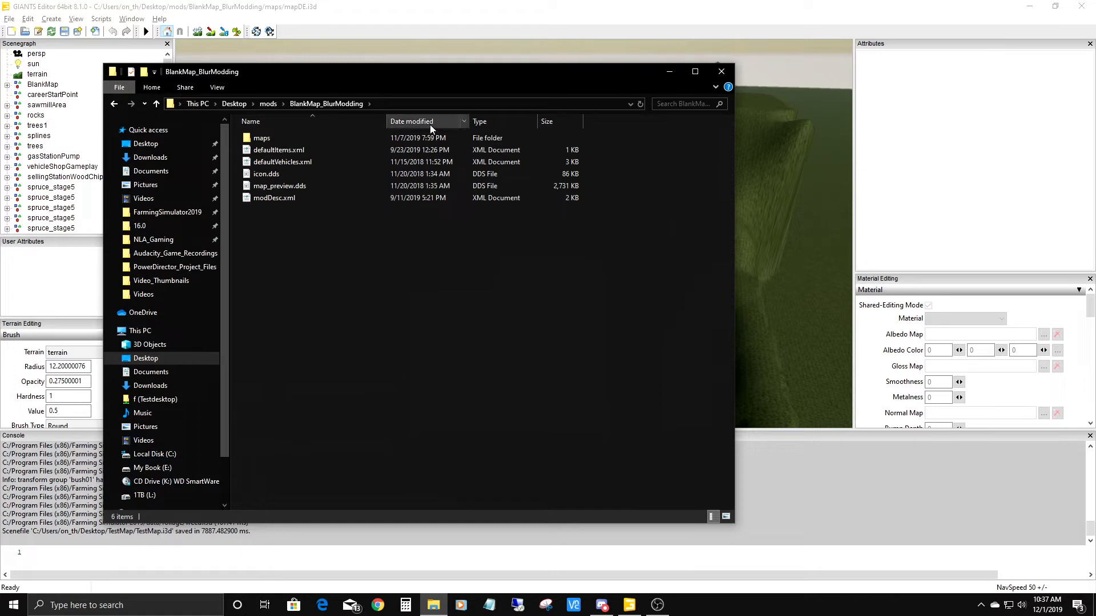
pyautogui.moveTo(735, 262); pyautogui.dragTo(471, 262)
pyautogui.moveTo(330, 72); pyautogui.dragTo(244, 67)
# Open a second File Explorer window beside the BlankMap_BlurModding one and display the Desktop's TestMap folder in it.
pyautogui.click(434, 608)
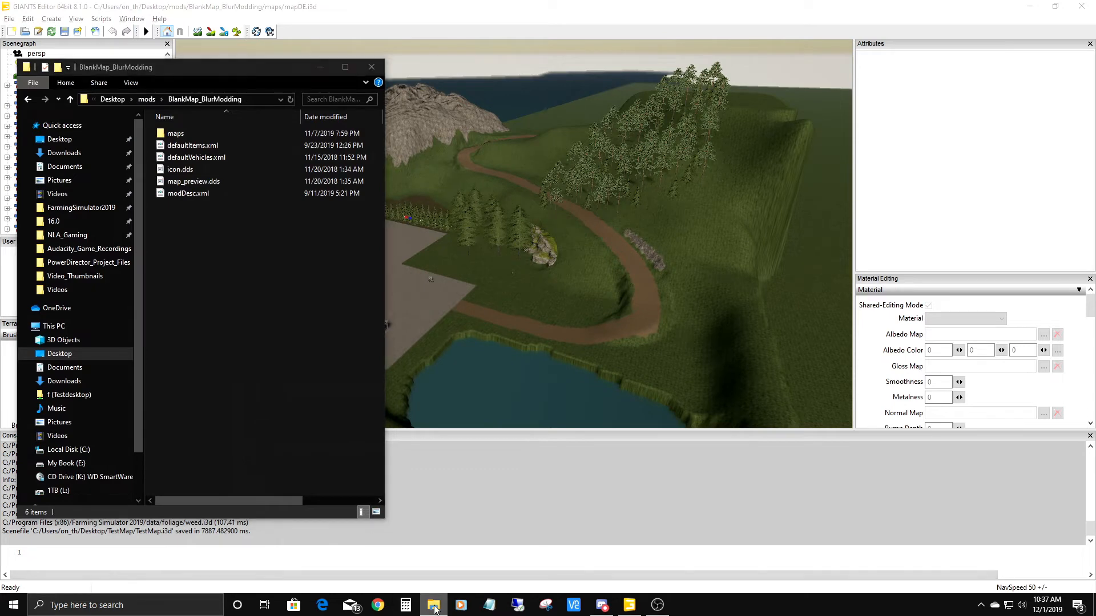
pyautogui.rightClick(434, 610)
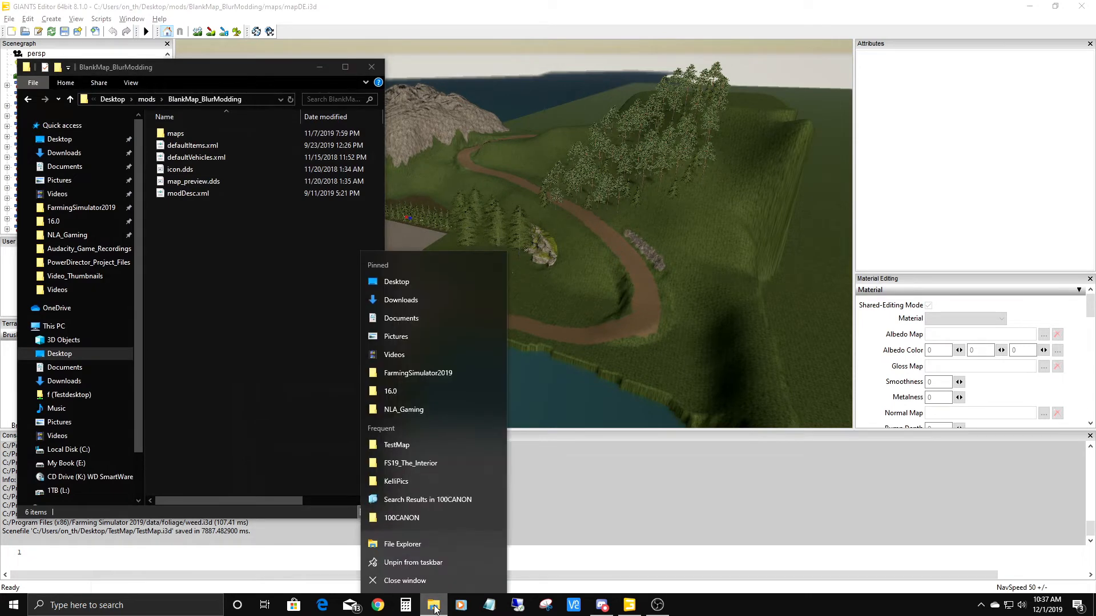
pyautogui.click(400, 546)
pyautogui.moveTo(207, 73); pyautogui.dragTo(569, 73)
pyautogui.moveTo(762, 325); pyautogui.dragTo(891, 325)
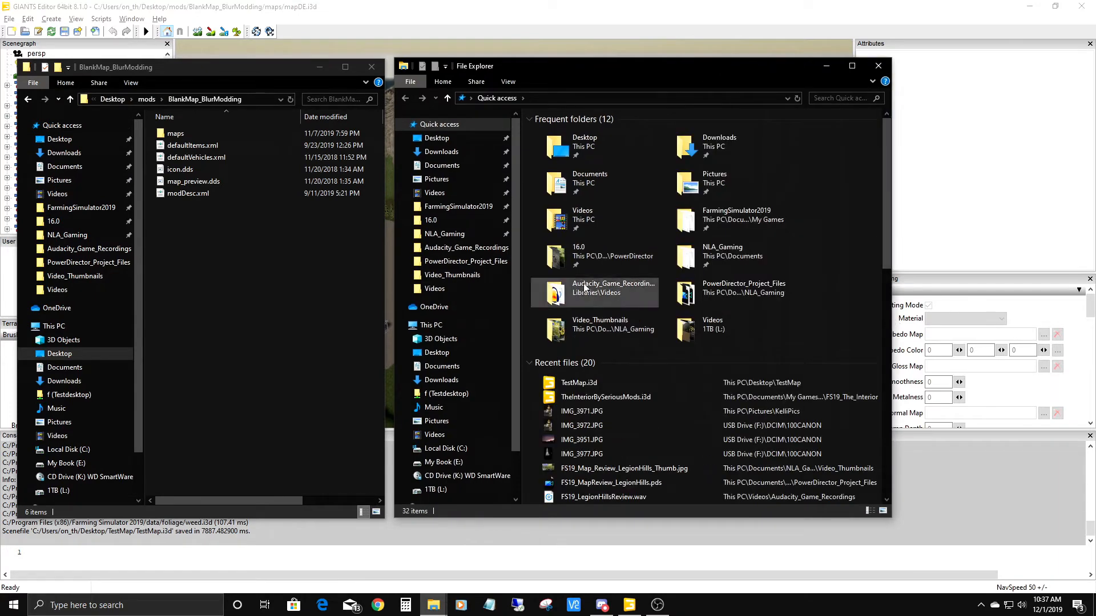
pyautogui.click(437, 138)
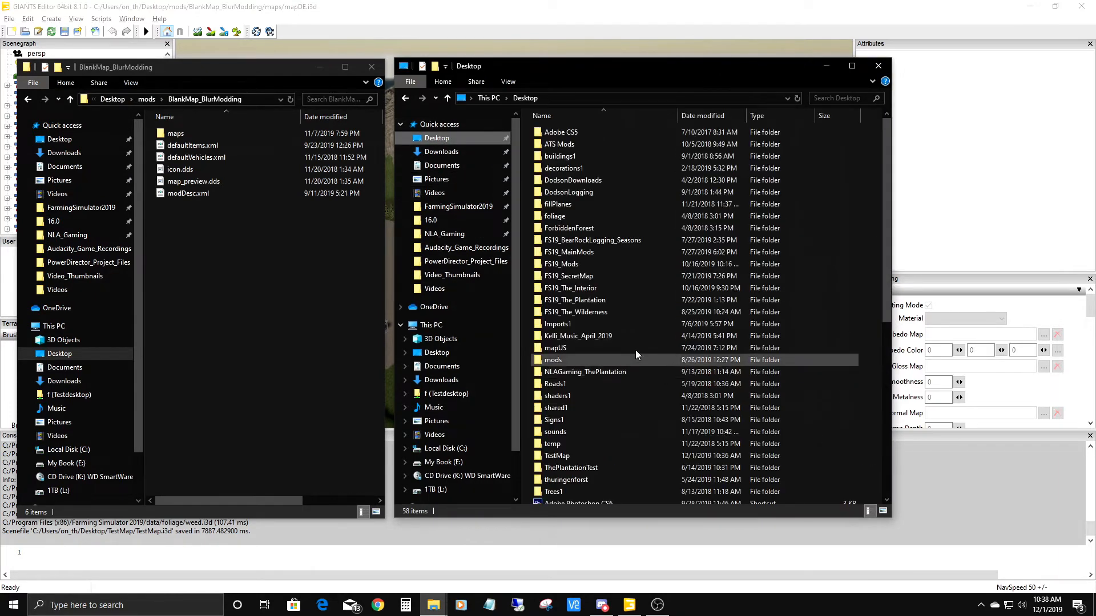
pyautogui.scroll(-2, 602, 459)
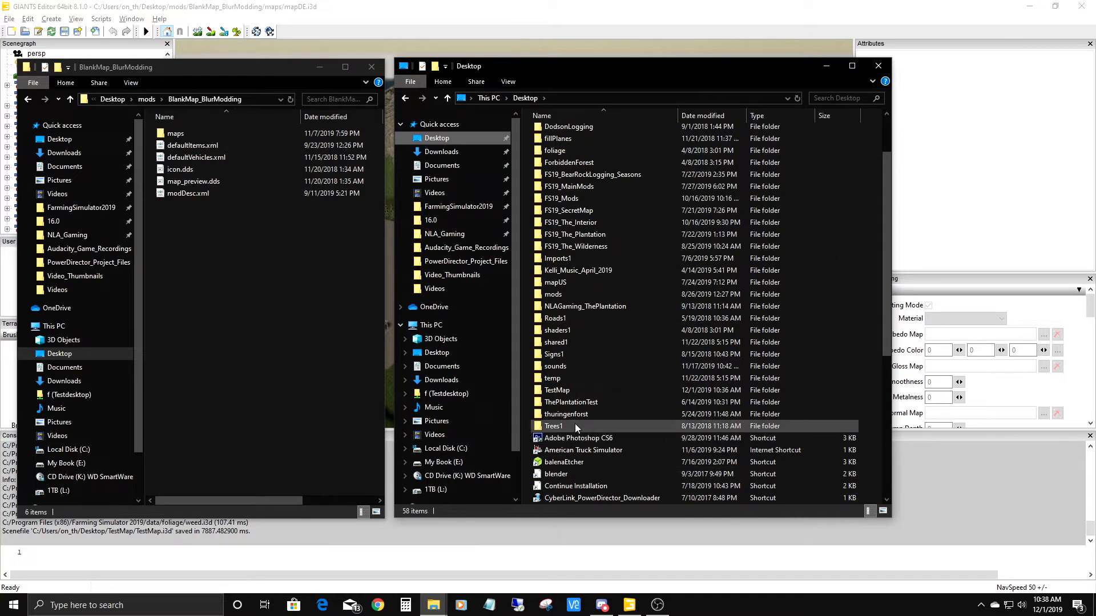
pyautogui.doubleClick(567, 389)
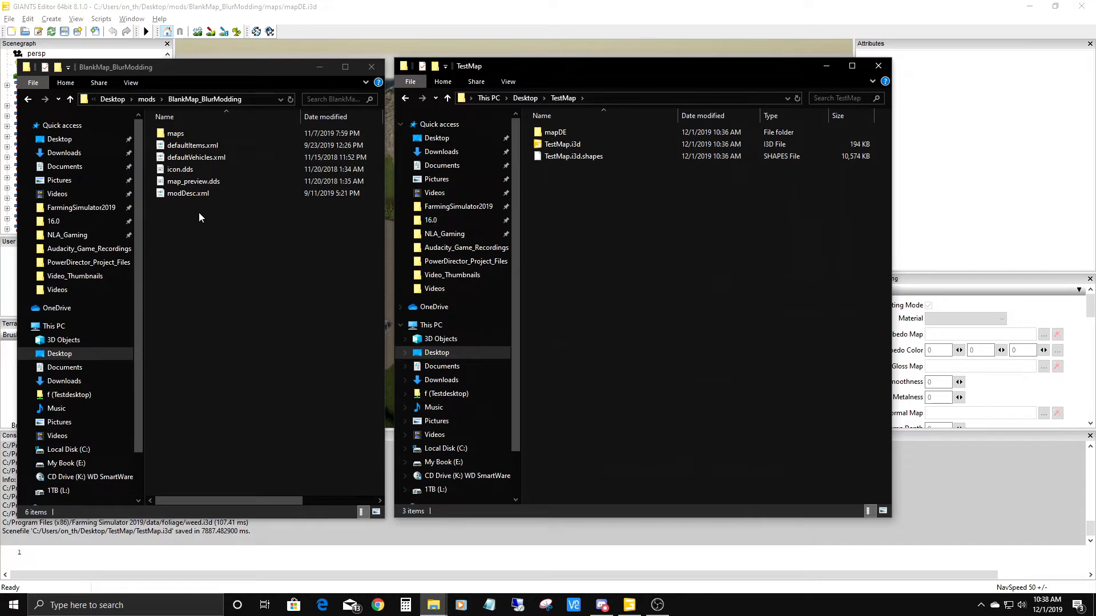
# Compare the loose files in BlankMap_BlurModding with the exported TestMap contents, including the mapDE folder, TestMap.i3d and TestMap.i3d.shapes.
pyautogui.moveTo(200, 215); pyautogui.dragTo(171, 143)
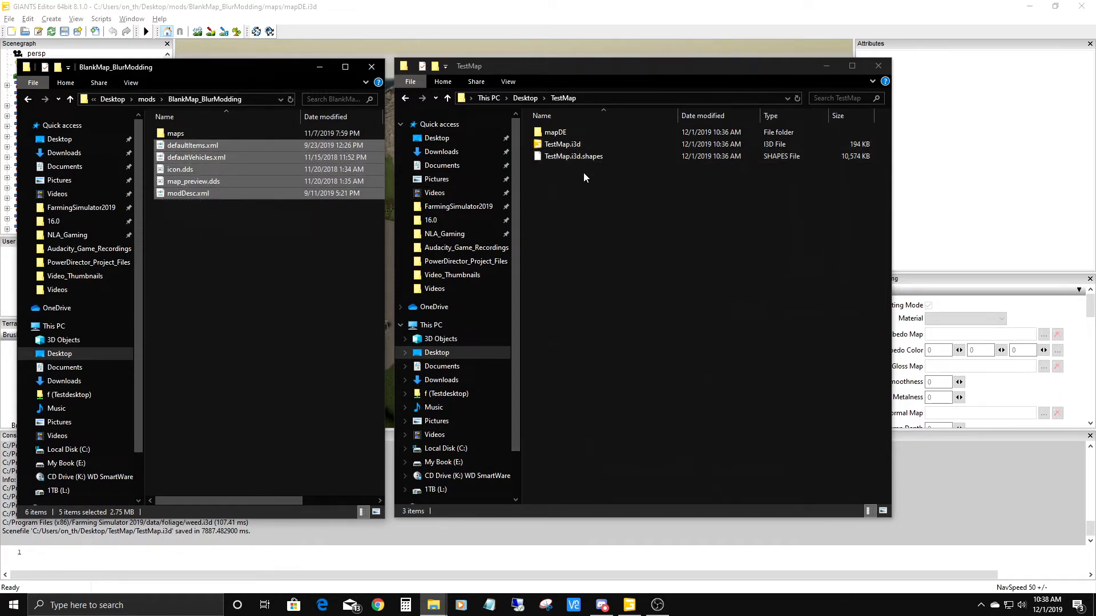
pyautogui.click(554, 134)
pyautogui.doubleClick(554, 134)
pyautogui.scroll(-10, 591, 274)
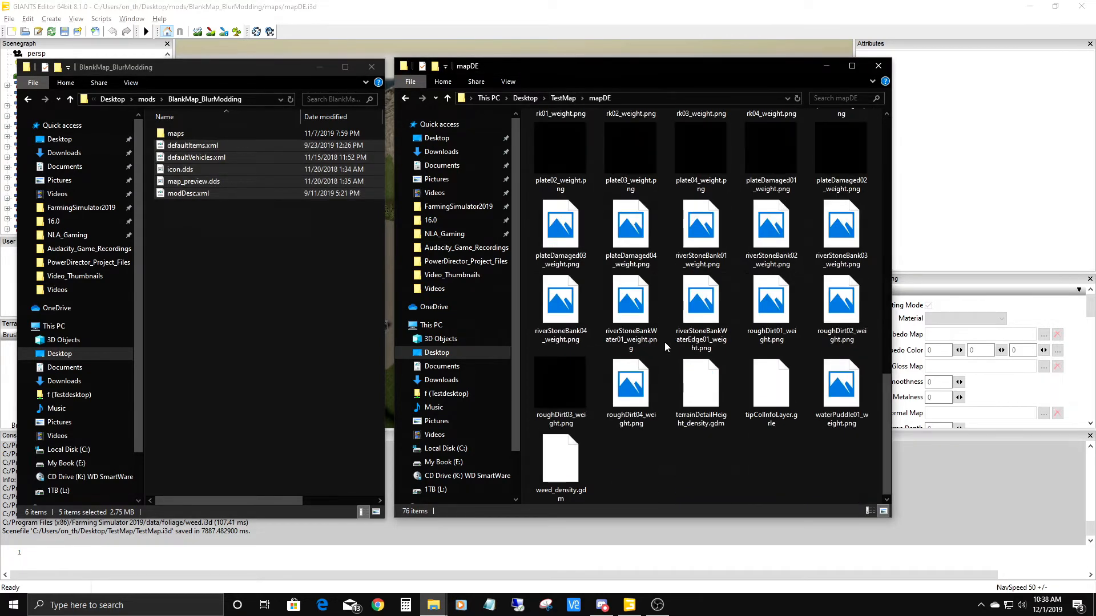
pyautogui.hotkey('alt', 'Left')
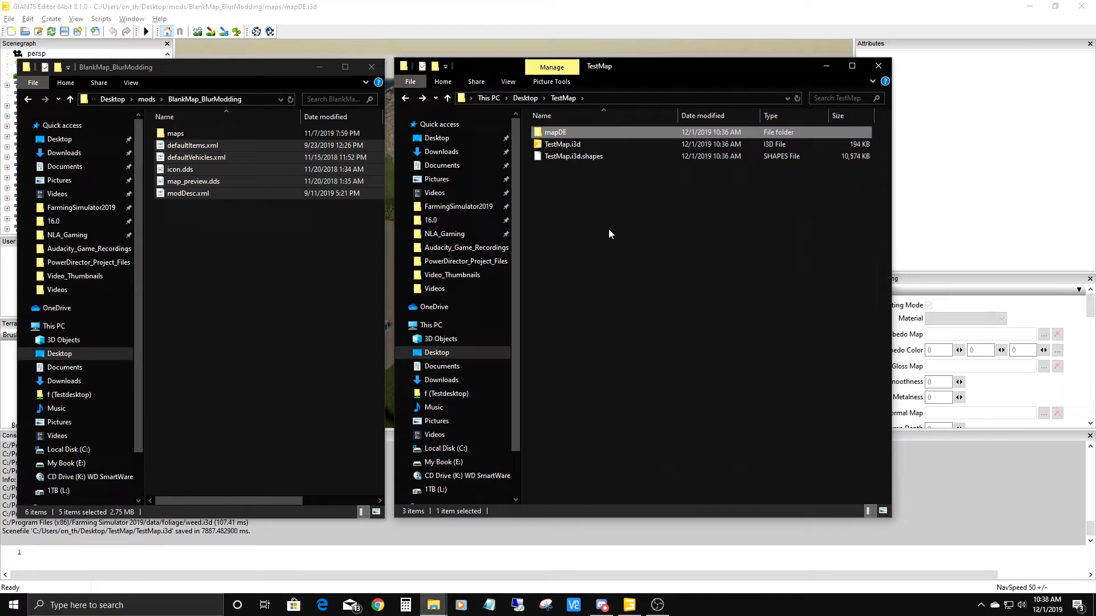
pyautogui.click(569, 146)
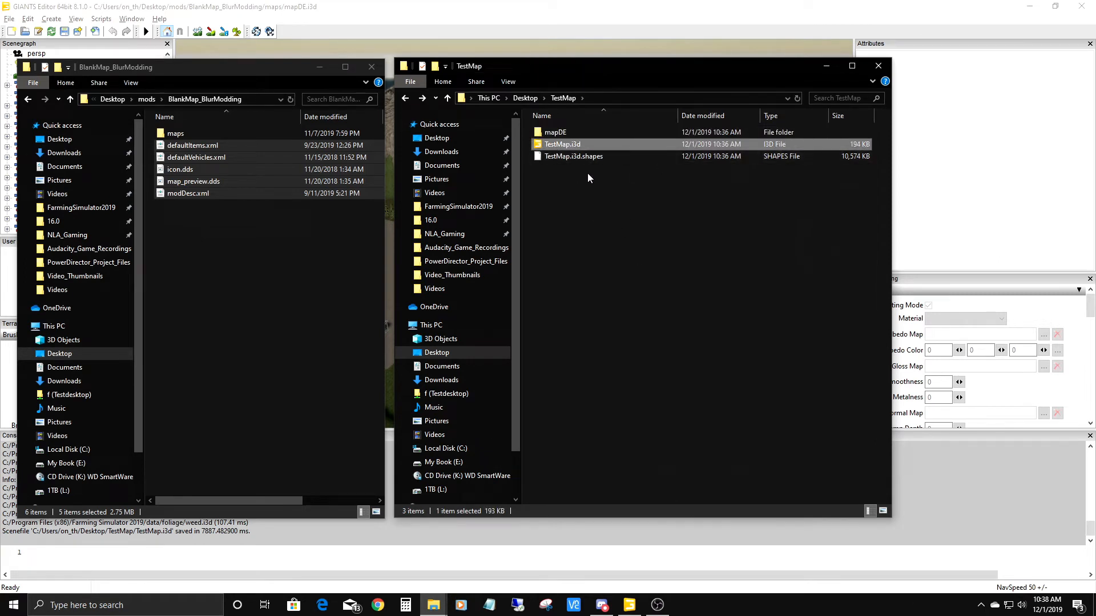
pyautogui.click(578, 158)
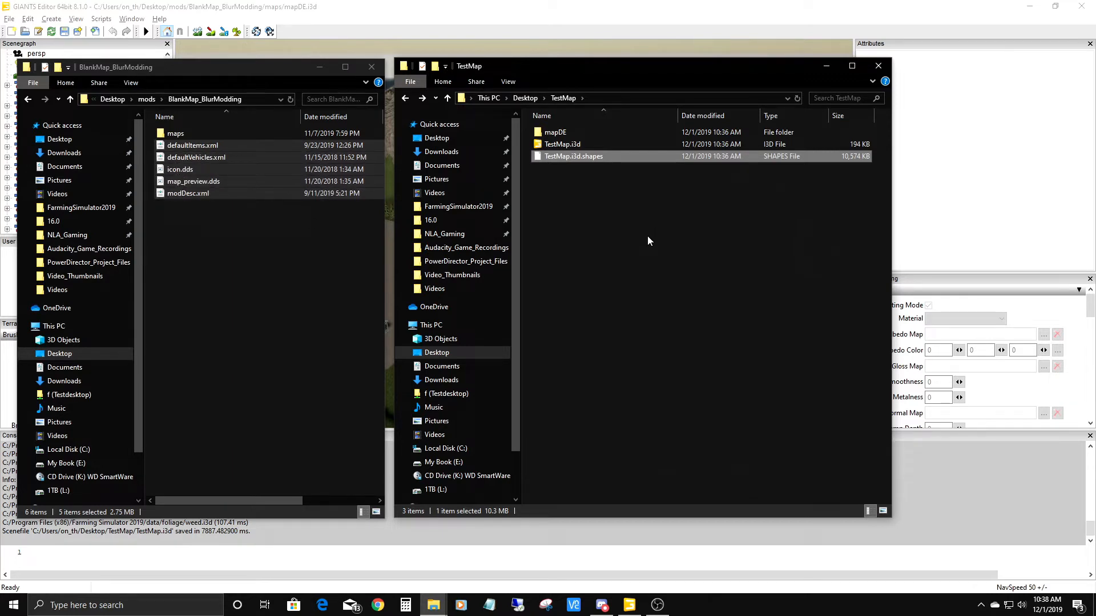
# Copy defaultItems.xml, defaultVehicles.xml, icon.dds, map_preview.dds and modDesc.xml from BlankMap_BlurModding into TestMap.
pyautogui.moveTo(211, 212); pyautogui.dragTo(176, 145)
pyautogui.rightClick(182, 152)
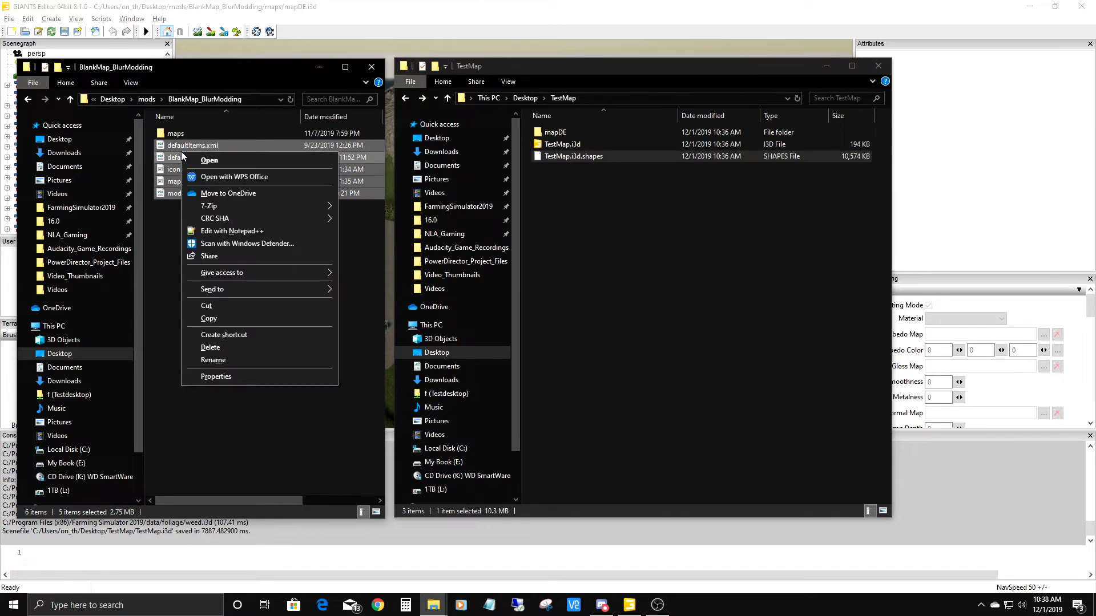
pyautogui.click(209, 318)
pyautogui.click(590, 227)
pyautogui.rightClick(591, 227)
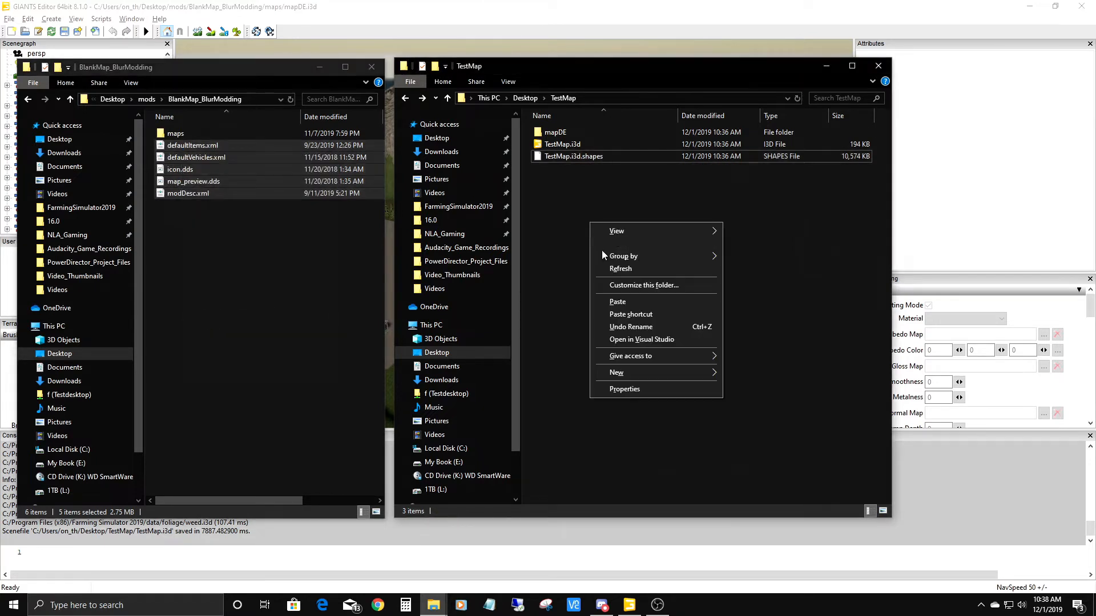
pyautogui.click(608, 302)
pyautogui.click(583, 294)
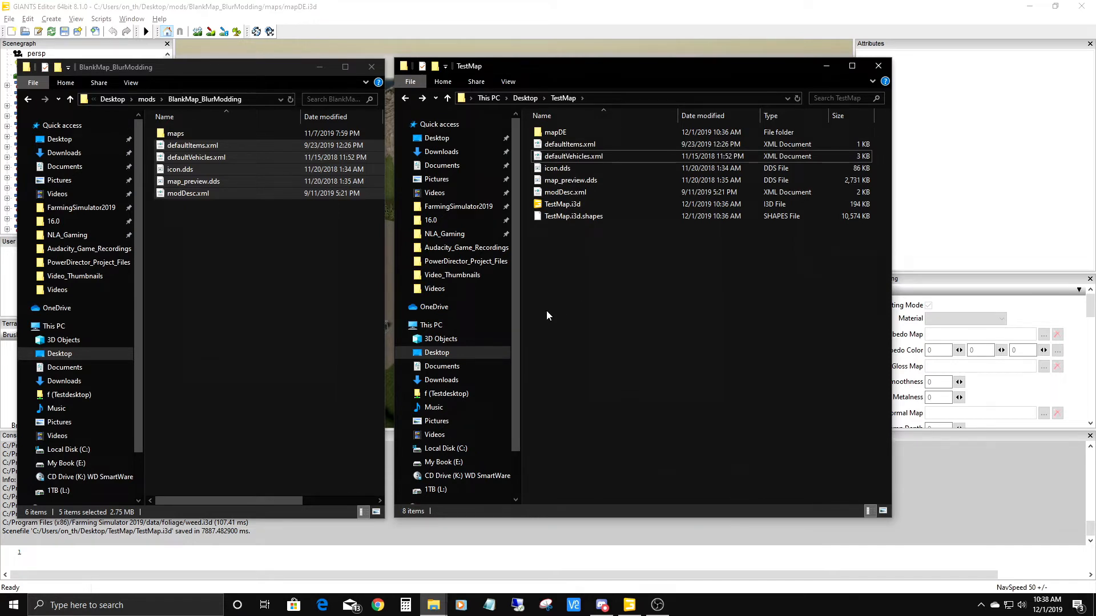
# View TestMap's icon.dds in paint.net, choosing to install the update on exit, and minimize the program.
pyautogui.click(561, 181)
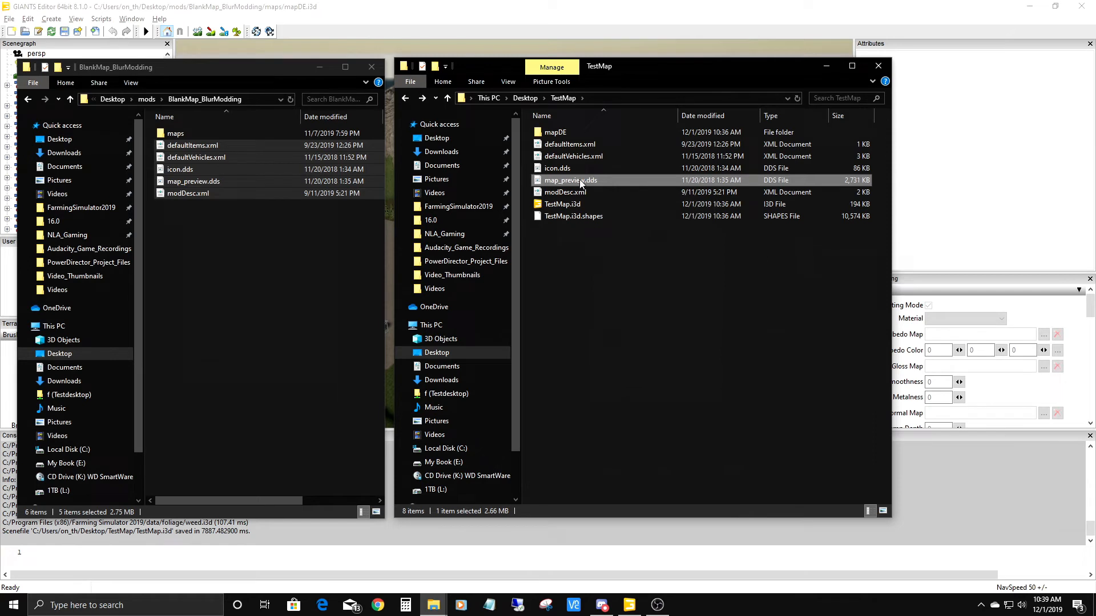
pyautogui.moveTo(595, 184)
pyautogui.click(556, 167)
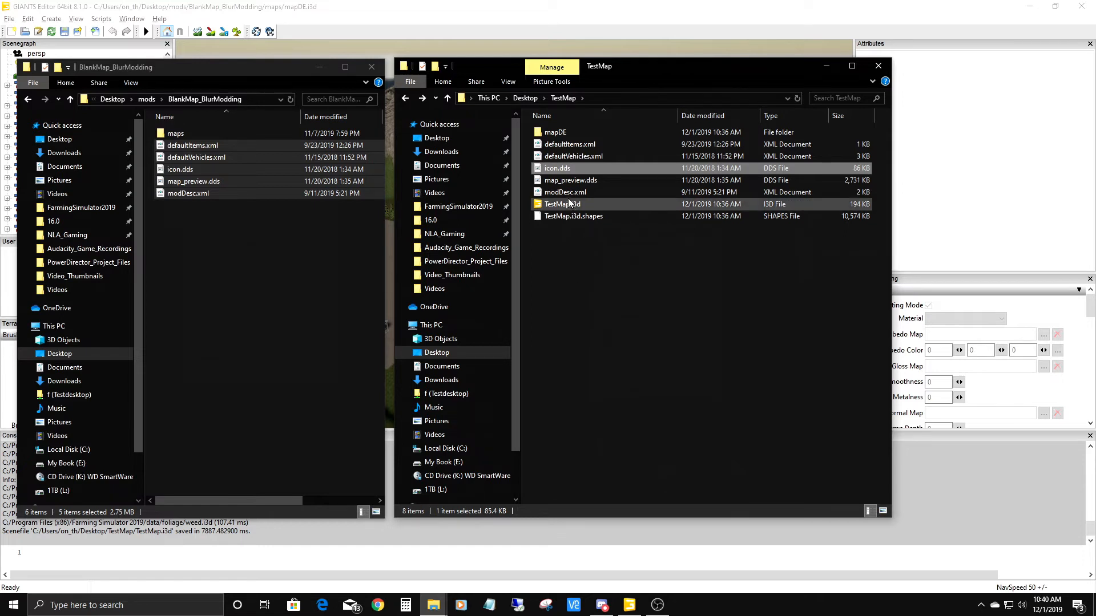
pyautogui.doubleClick(553, 168)
pyautogui.rightClick(554, 170)
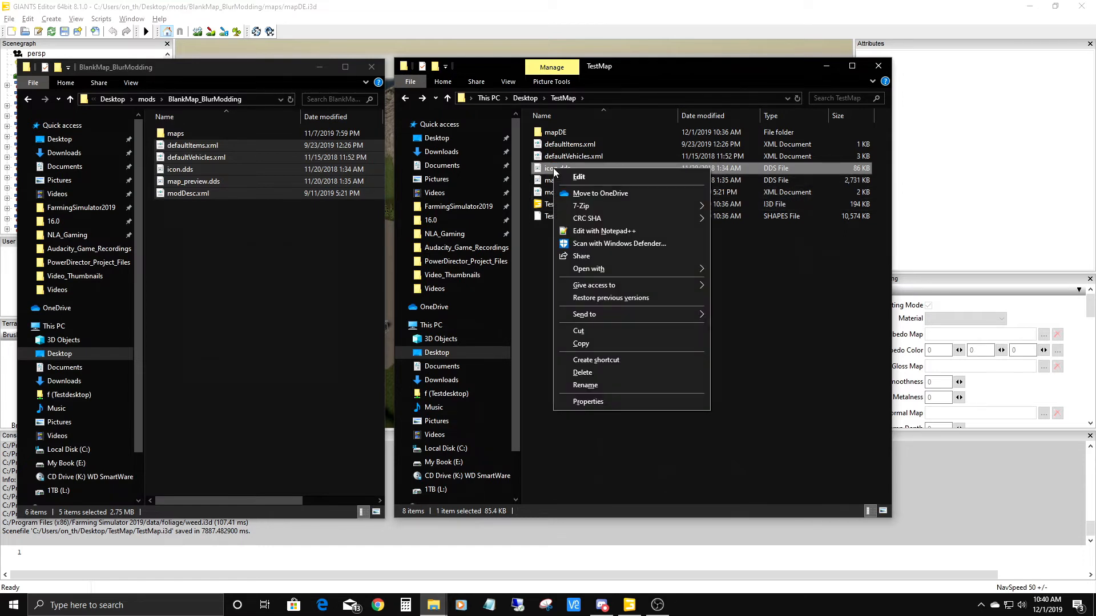
pyautogui.moveTo(584, 269)
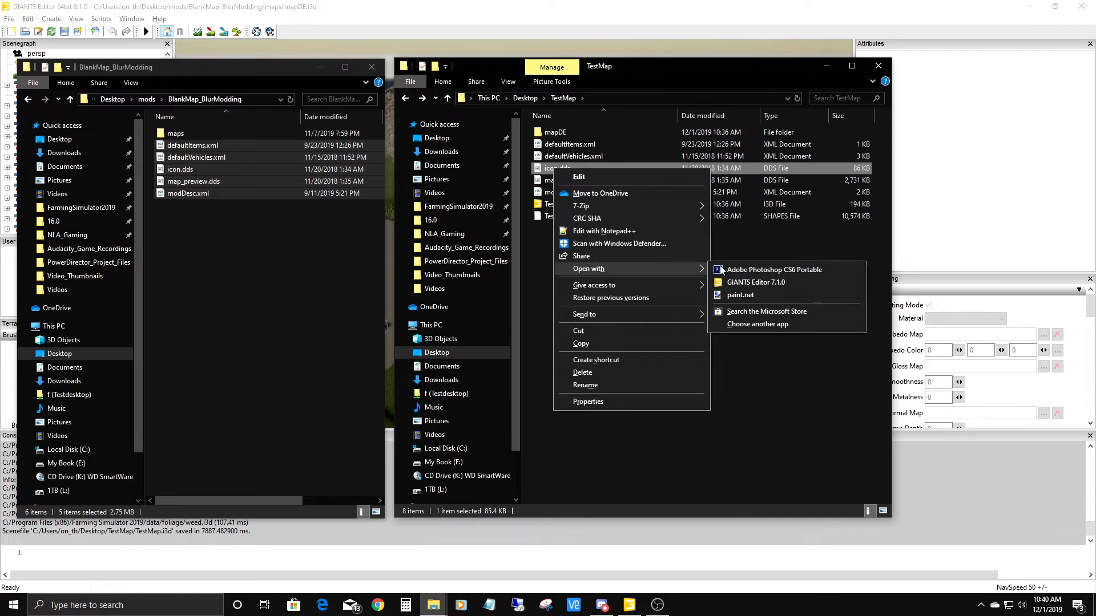
pyautogui.click(741, 294)
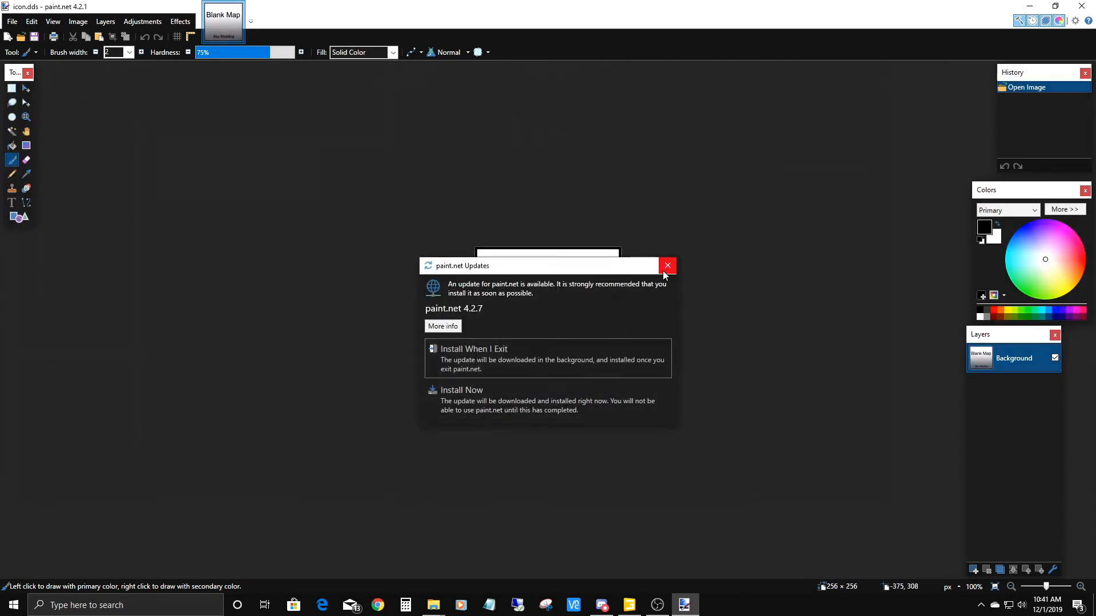
pyautogui.click(487, 364)
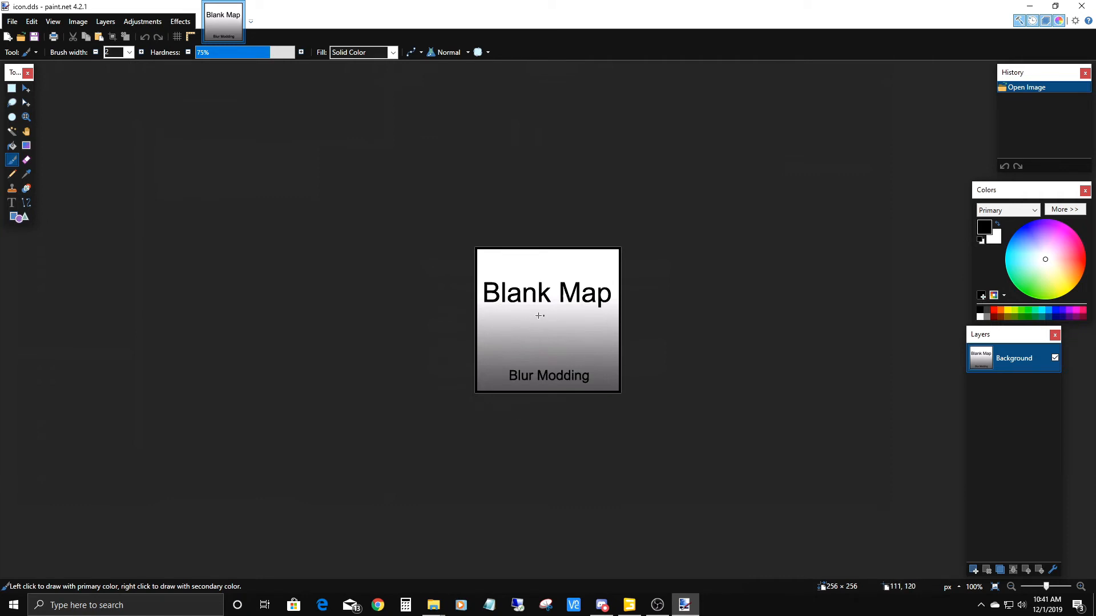
pyautogui.click(1029, 6)
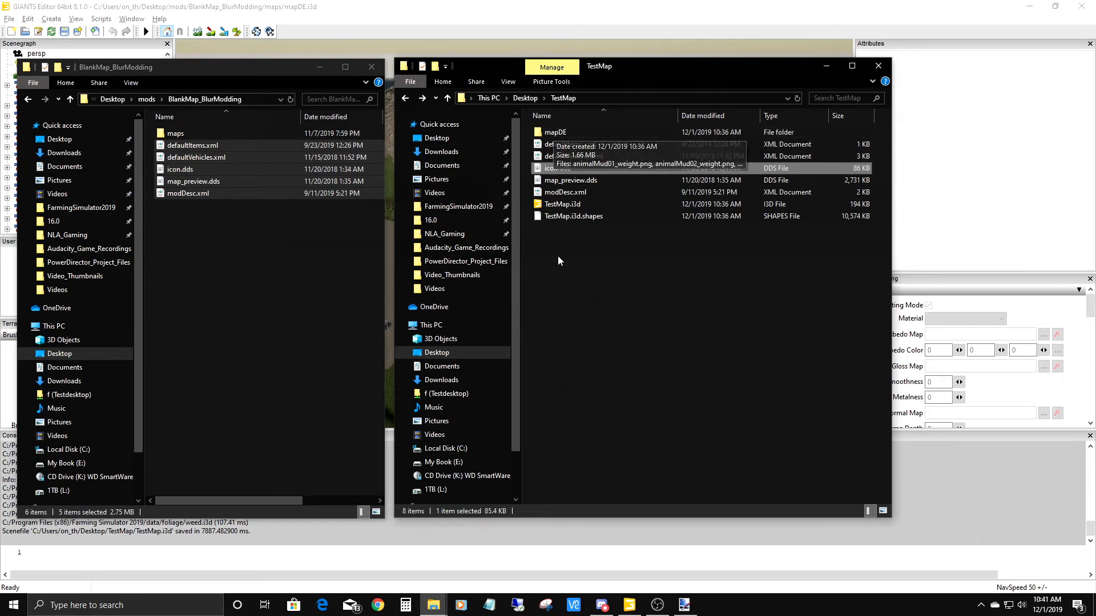
# Examine the weight and density files in TestMap's mapDE folder and go back to TestMap.
pyautogui.click(556, 180)
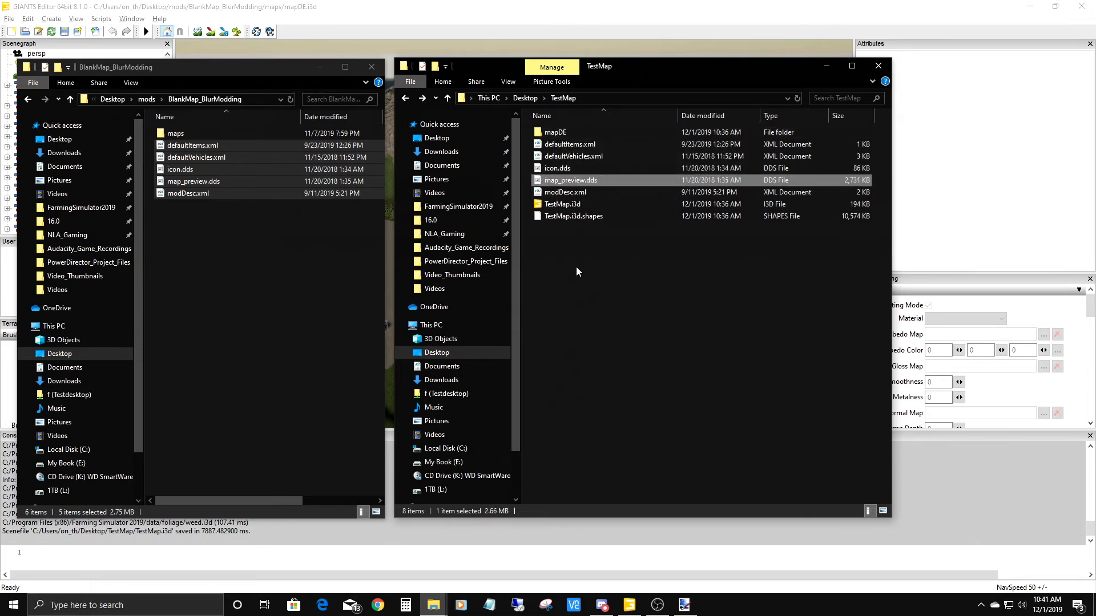
pyautogui.doubleClick(550, 132)
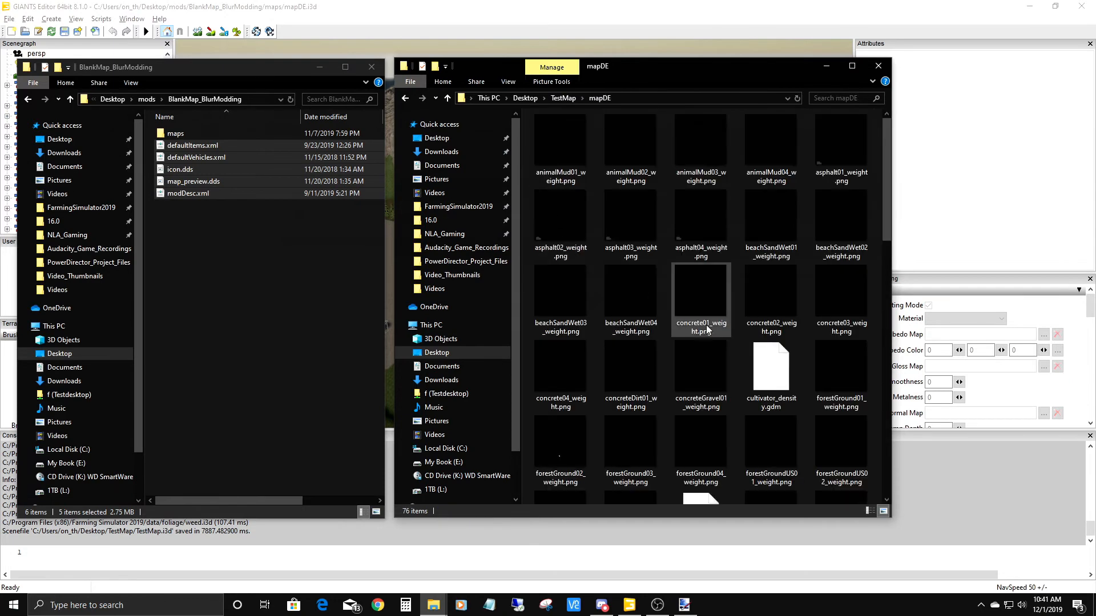
pyautogui.scroll(-10, 708, 330)
pyautogui.scroll(10, 721, 351)
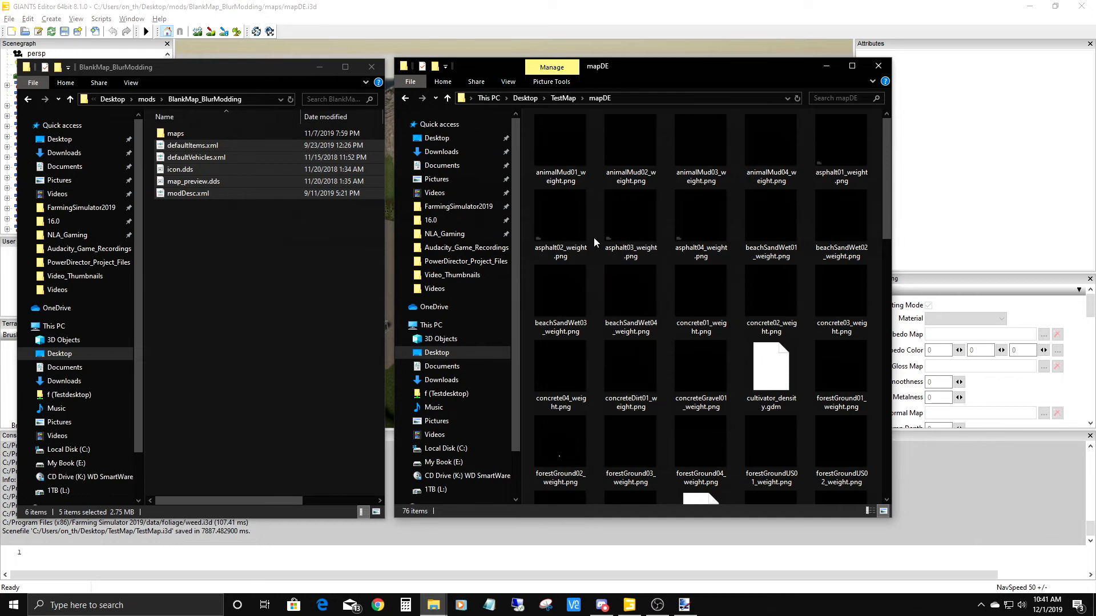
pyautogui.click(553, 164)
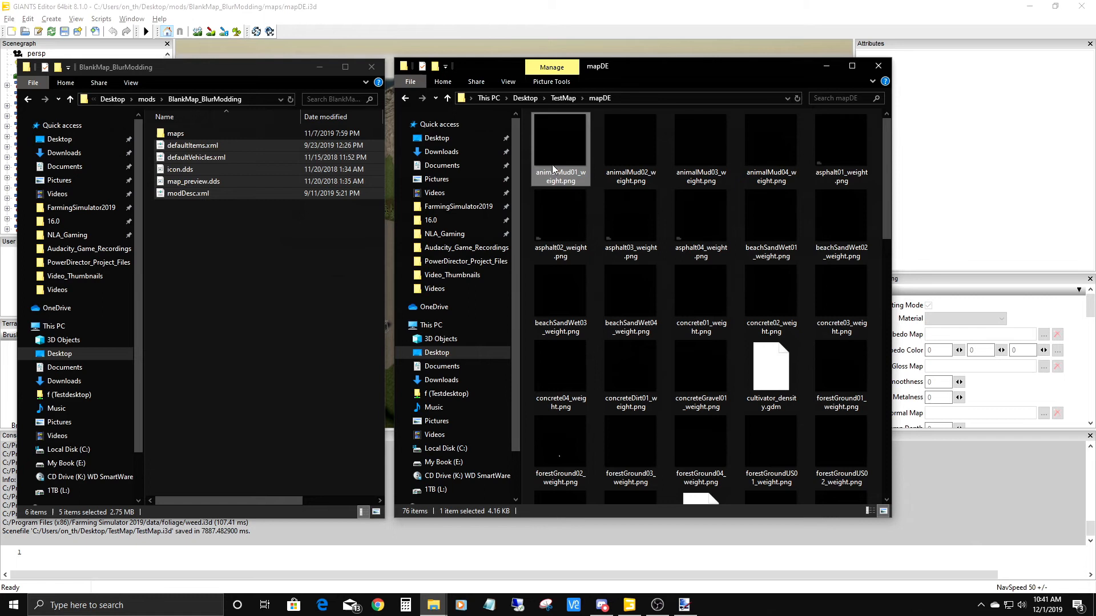
pyautogui.click(570, 237)
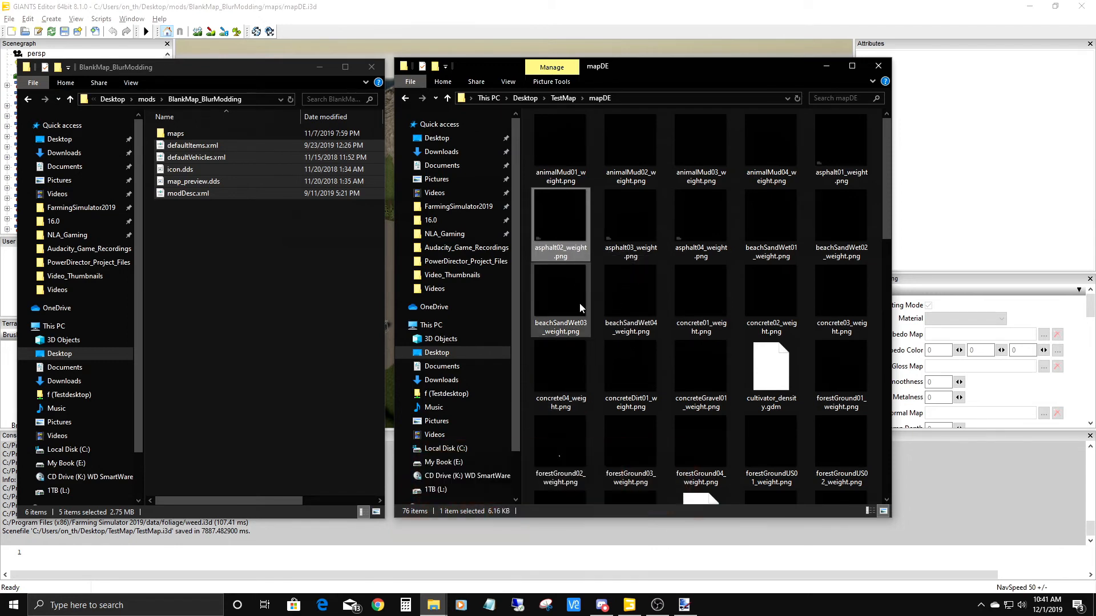
pyautogui.hotkey('alt', 'Left')
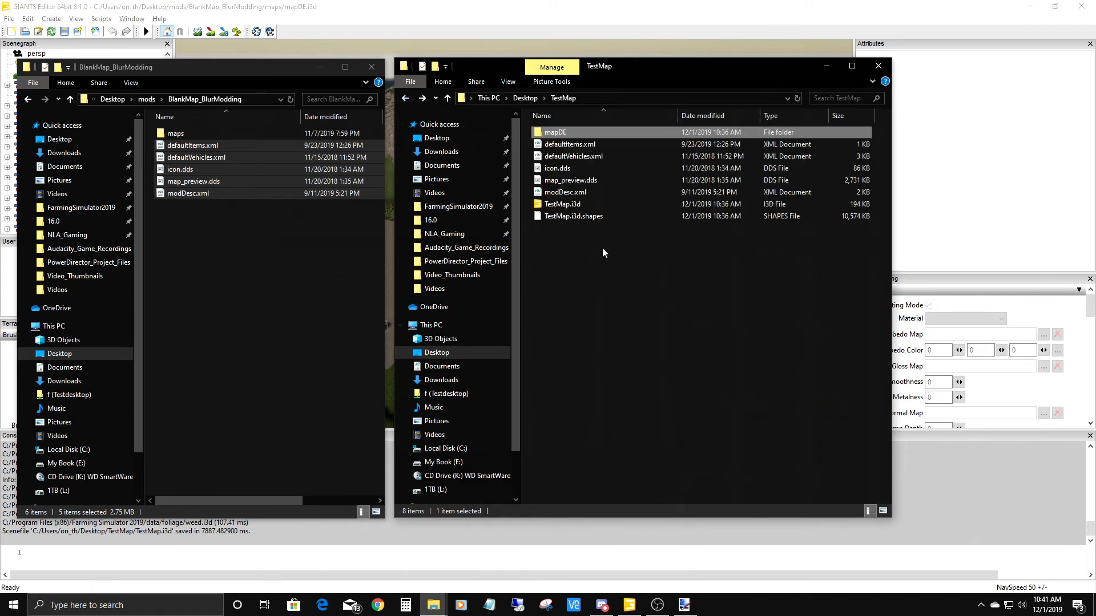
pyautogui.click(570, 180)
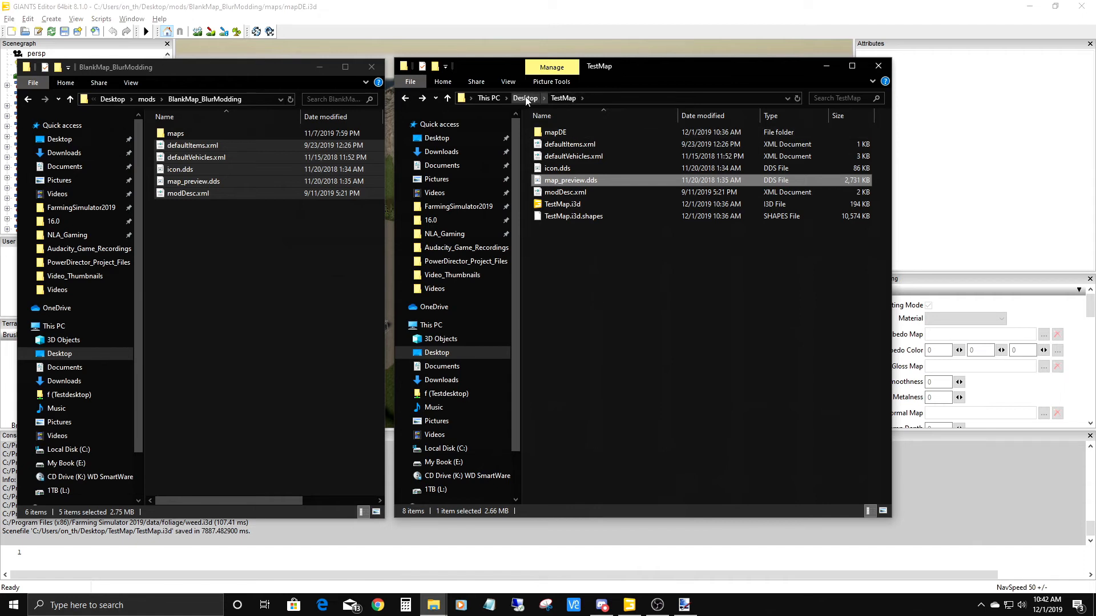
# Compress all files and the mapDE folder inside TestMap into TestMap.zip with 7-Zip.
pyautogui.moveTo(594, 251); pyautogui.dragTo(548, 130)
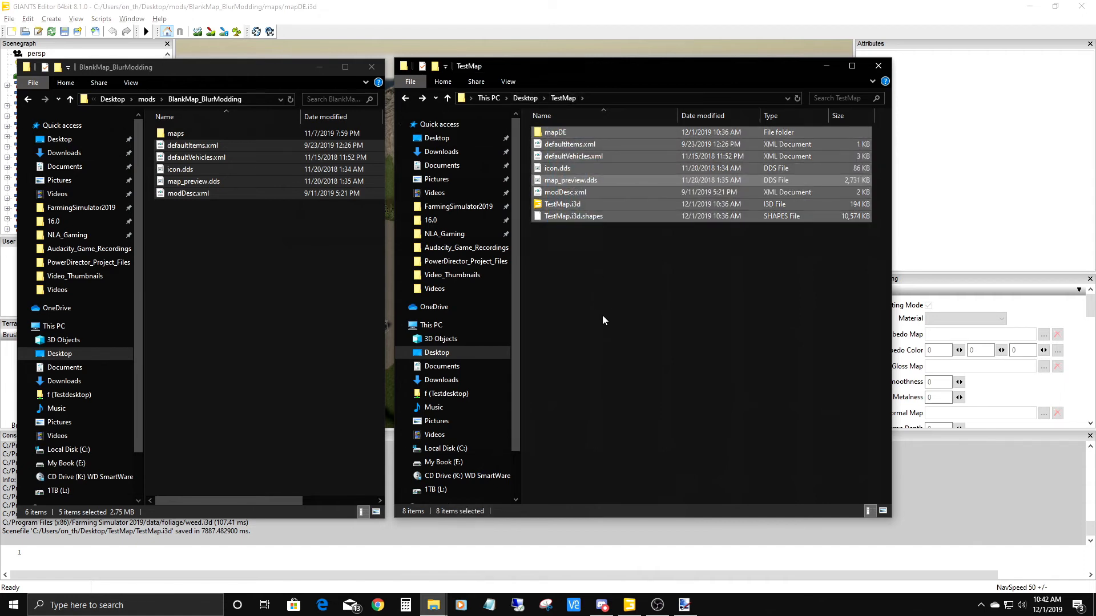
pyautogui.rightClick(564, 176)
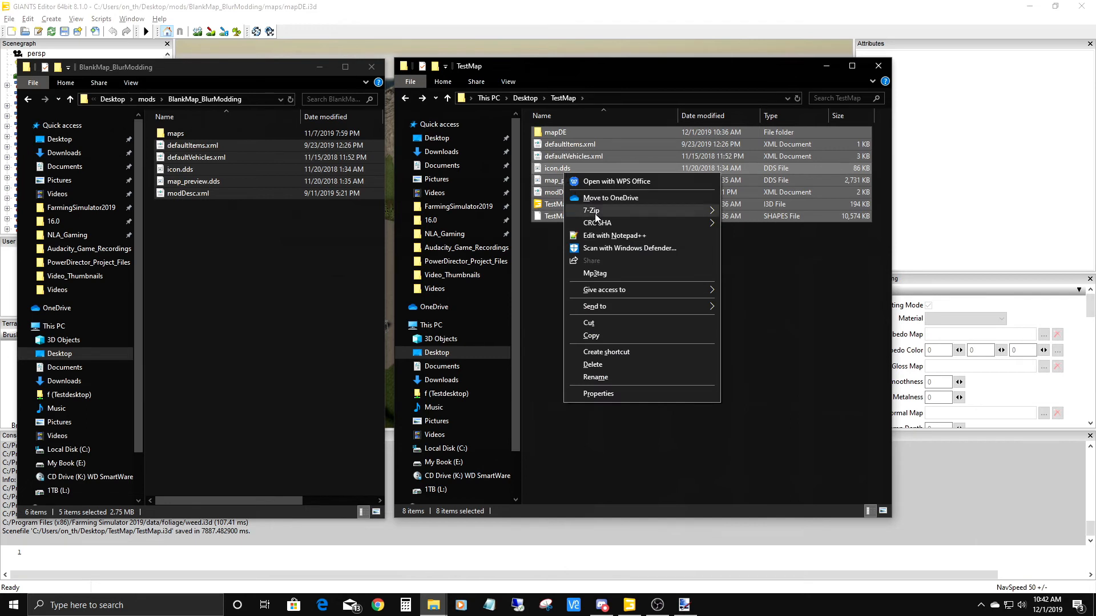
pyautogui.moveTo(595, 211)
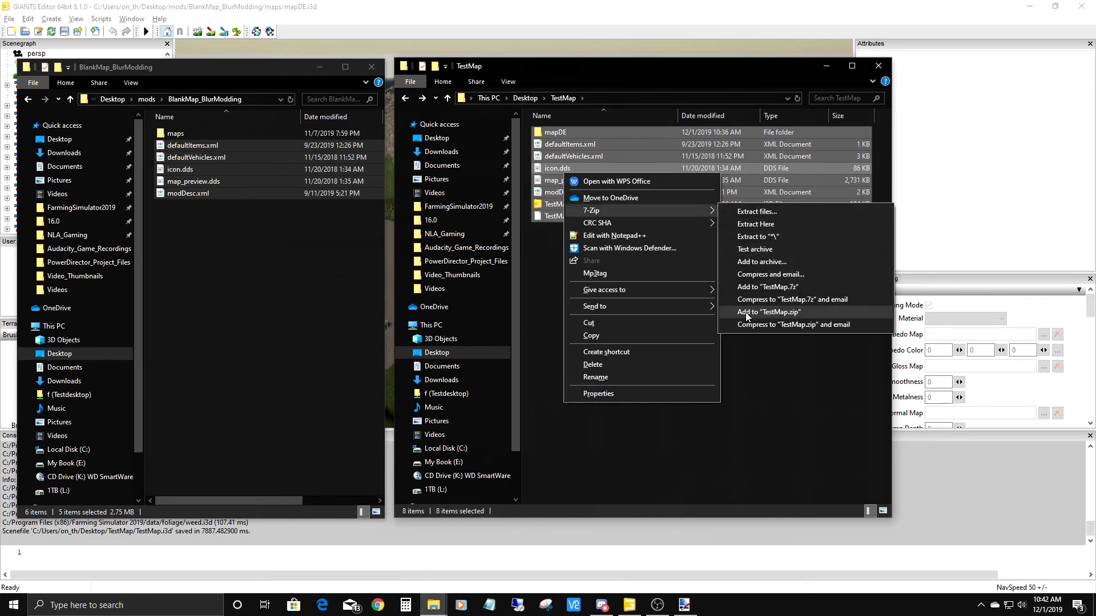
pyautogui.click(792, 315)
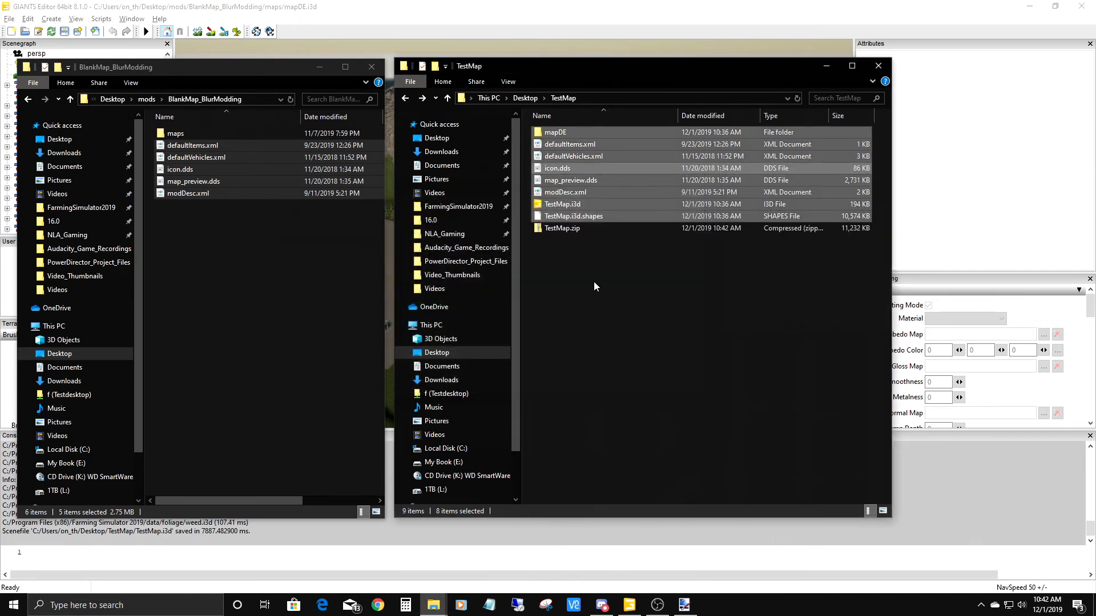
# Copy the TestMap.zip archive from the TestMap folder to the clipboard.
pyautogui.click(560, 229)
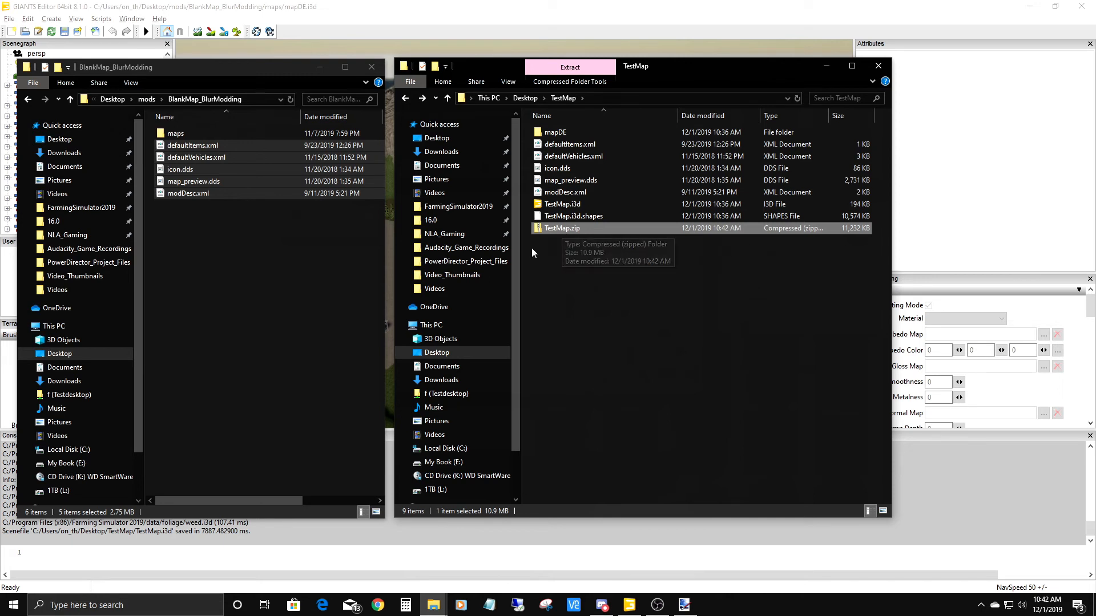
pyautogui.rightClick(562, 228)
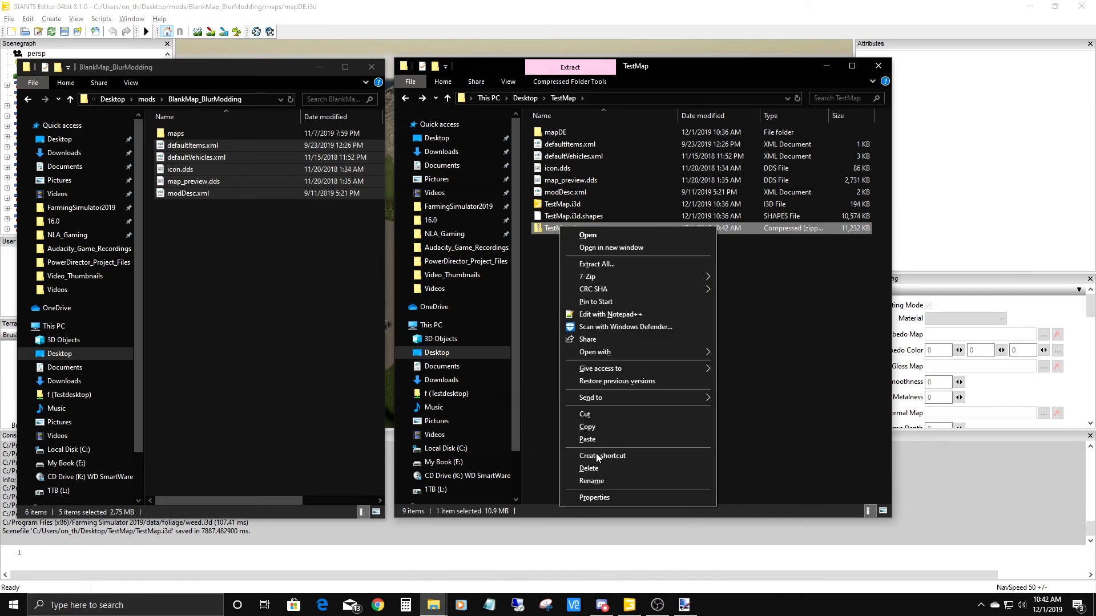
pyautogui.click(588, 427)
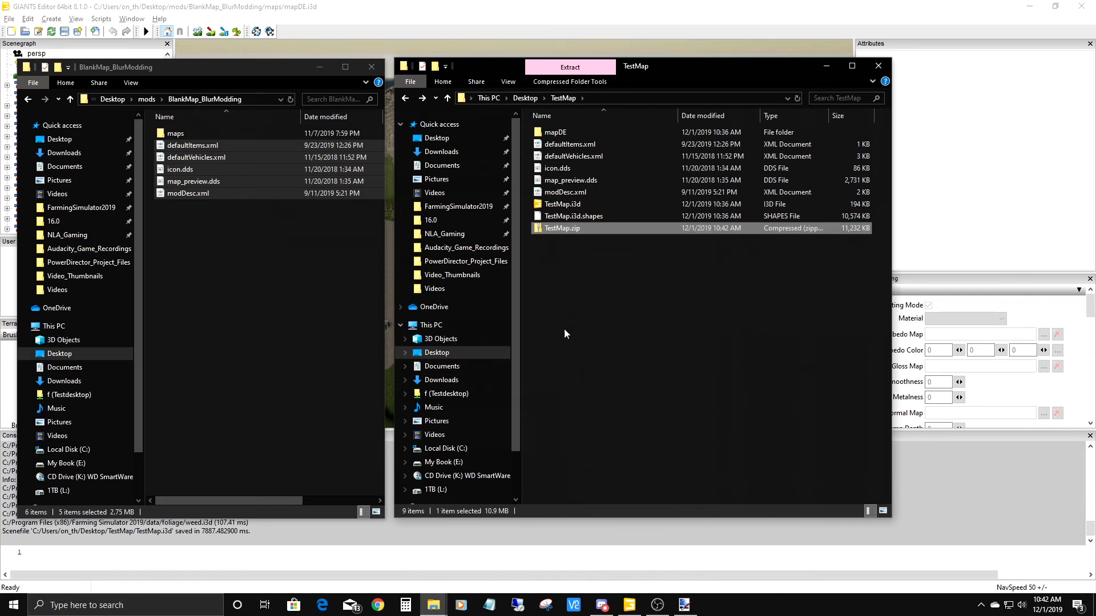